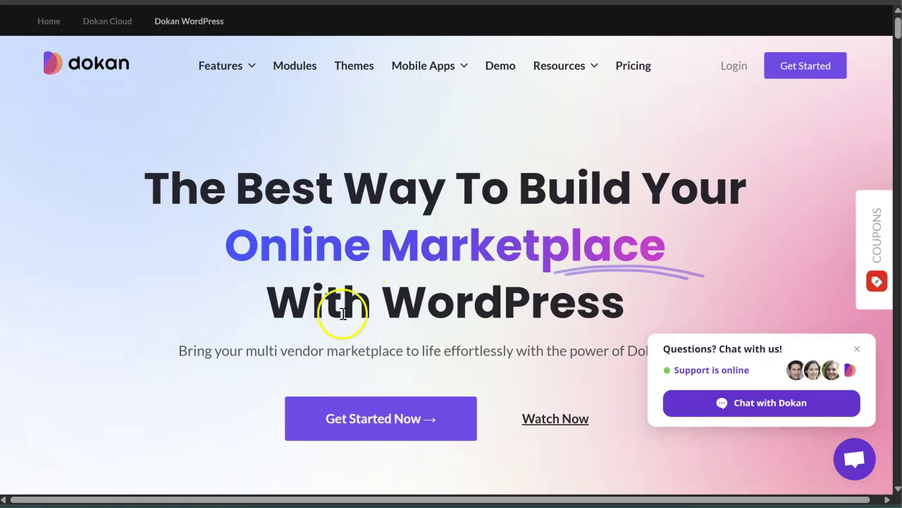
Step: Look over the Dokan WordPress homepage, from the headline to the marketplace and mobile app preview
scroll(346, 274, "down", 2)
scroll(348, 273, "down", 5)
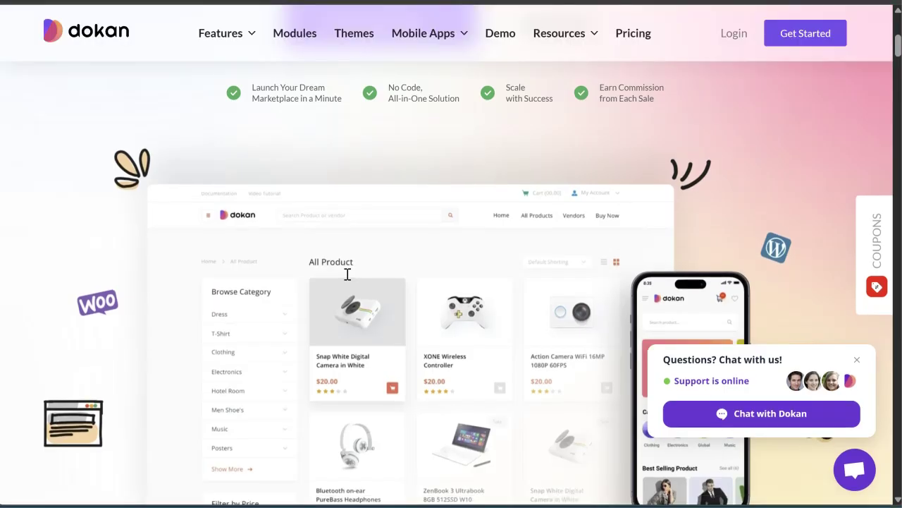
scroll(346, 275, "down", 3)
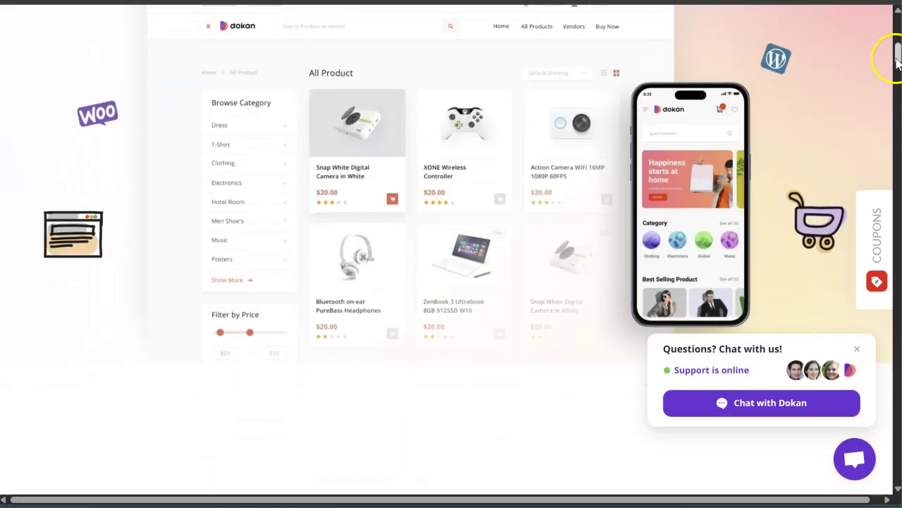
left_click_drag(896, 59, 894, 23)
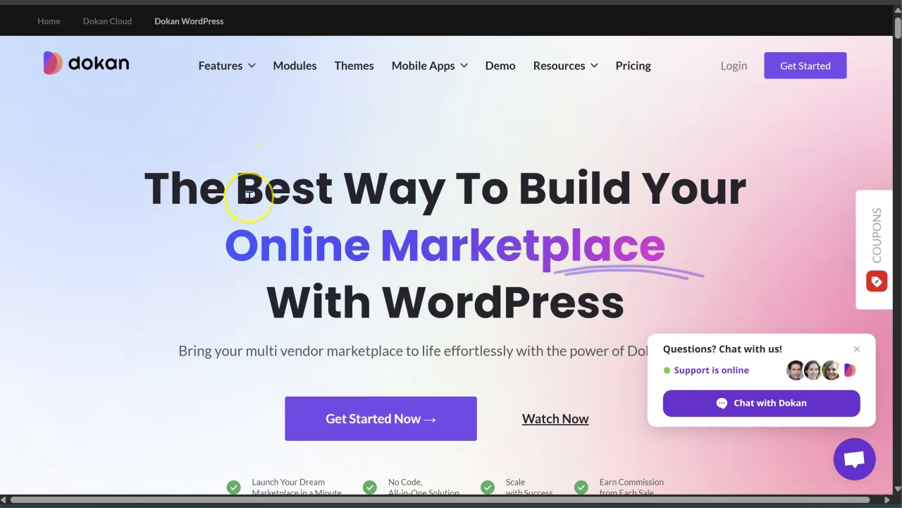
scroll(249, 196, "down", 3)
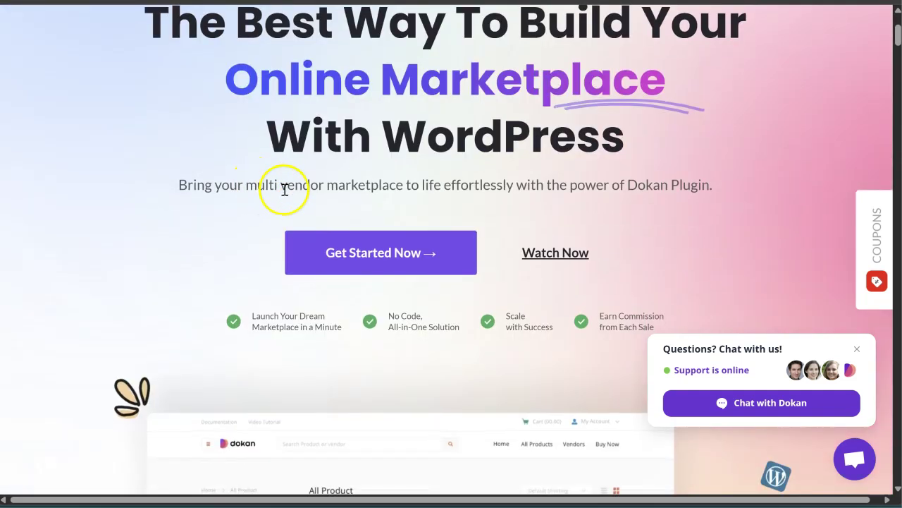
scroll(323, 202, "up", 3)
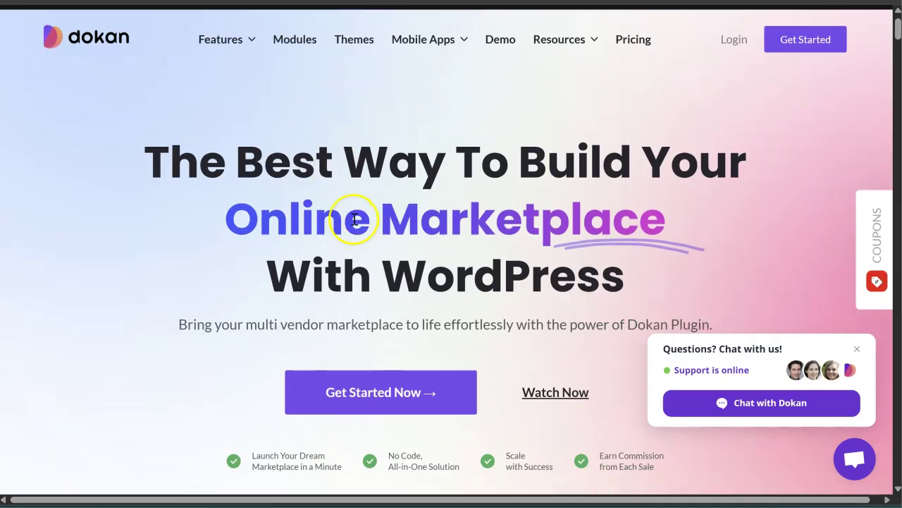
Step: Open Dokan's Modules page and review the individually sold add-ons and the first row of premium modules
left_click(306, 67)
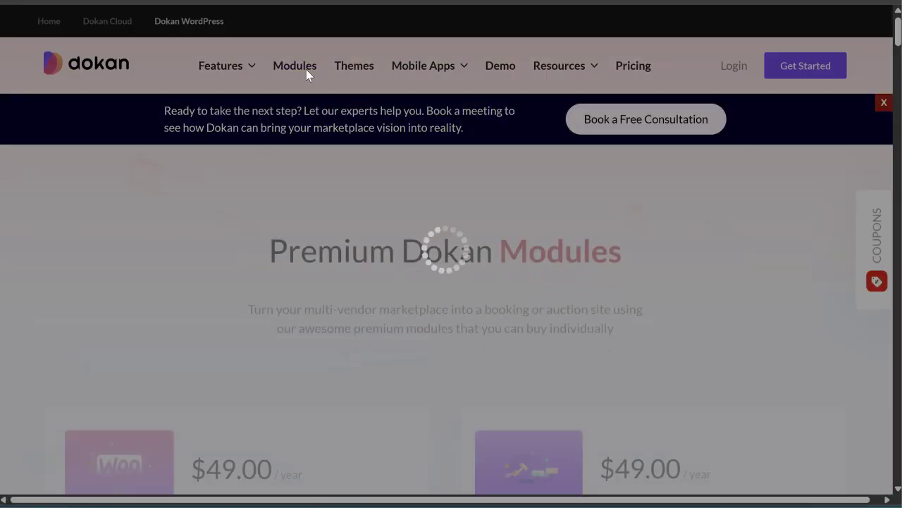
scroll(303, 253, "down", 4)
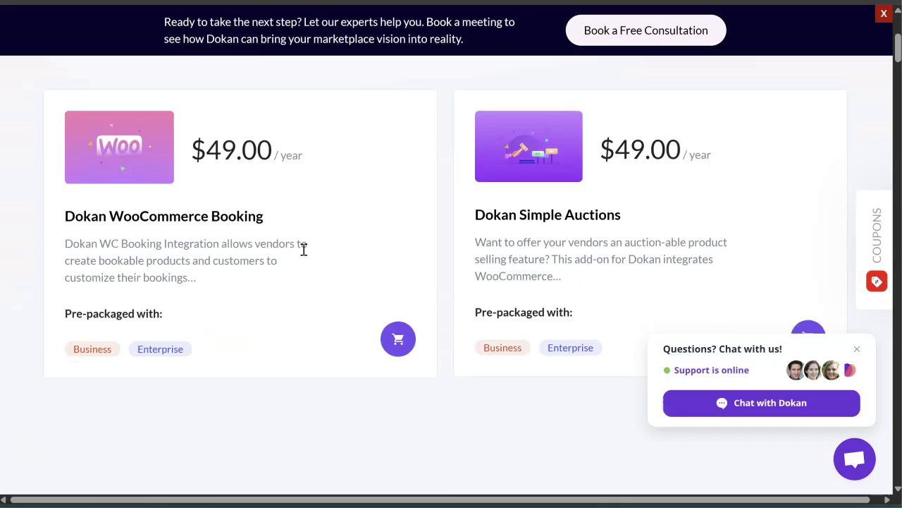
scroll(304, 251, "down", 1)
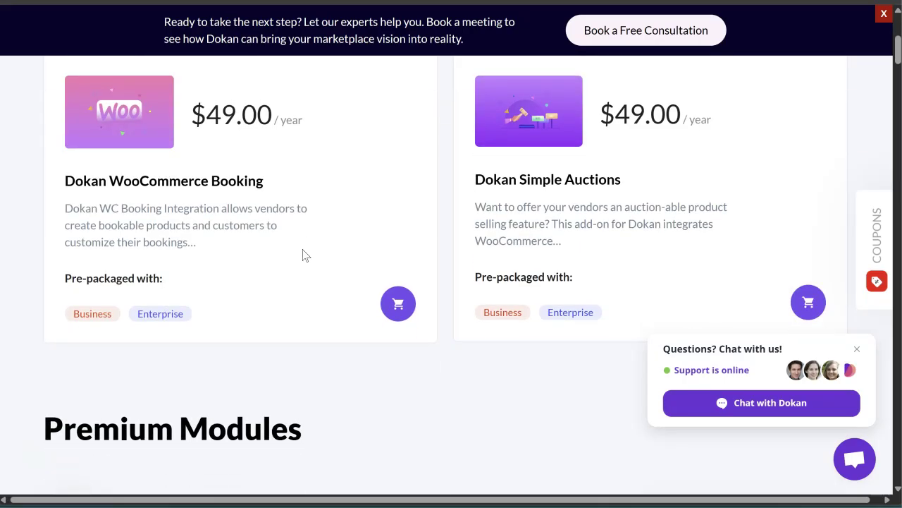
scroll(303, 255, "down", 1)
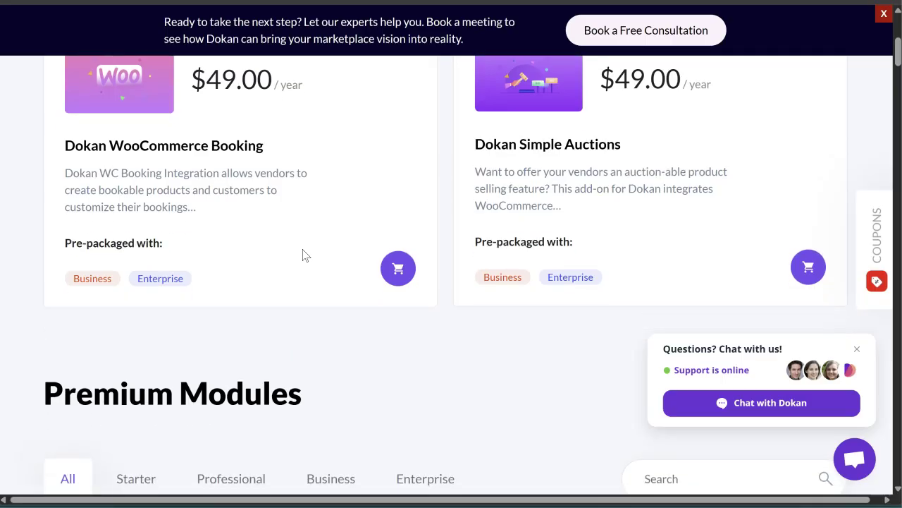
scroll(304, 255, "down", 8)
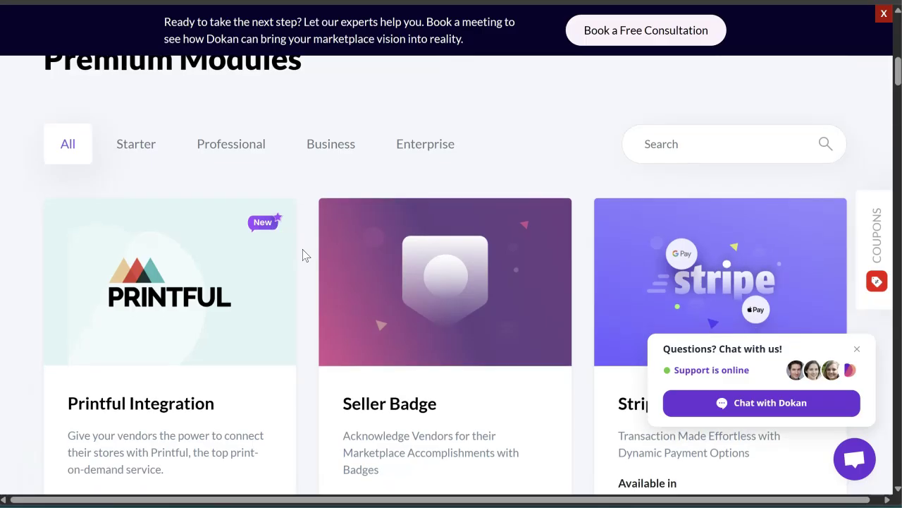
scroll(303, 255, "down", 3)
scroll(303, 255, "down", 1)
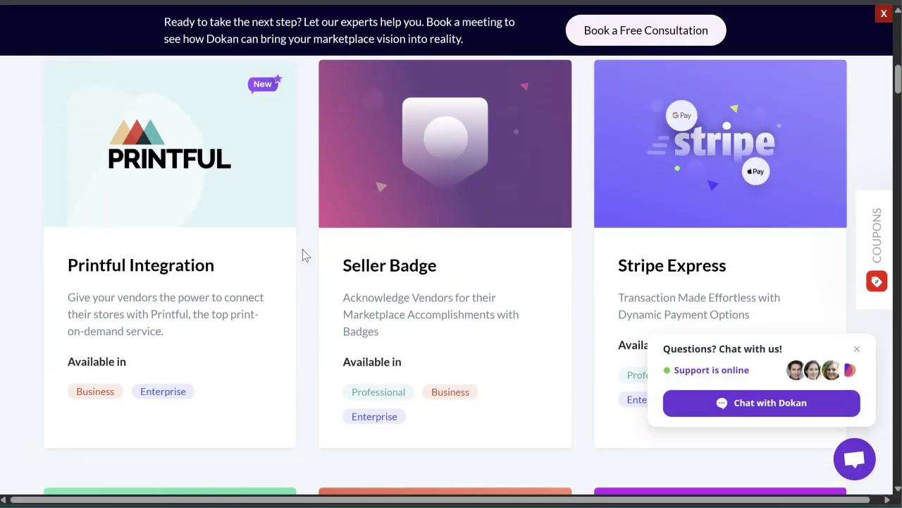
scroll(303, 255, "up", 1)
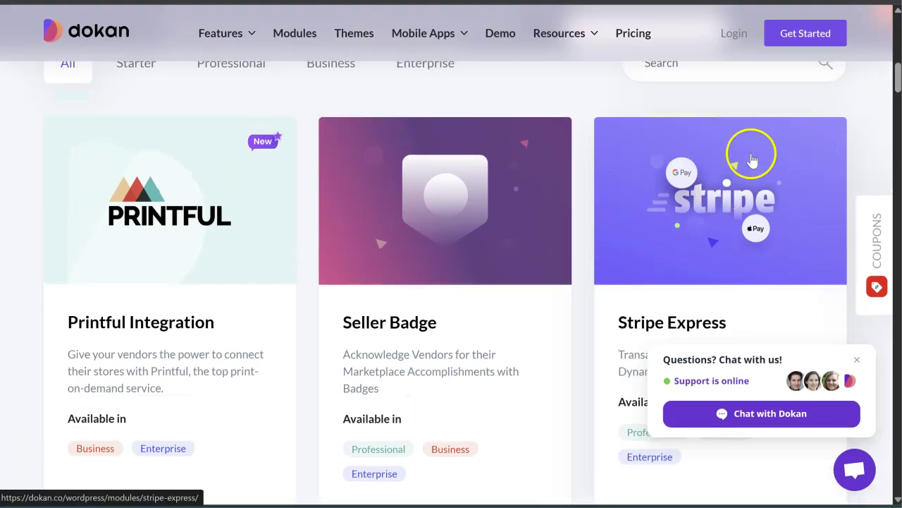
Step: Browse the rest of the premium modules catalog, checking each module's description and the plans that include it
scroll(753, 161, "down", 11)
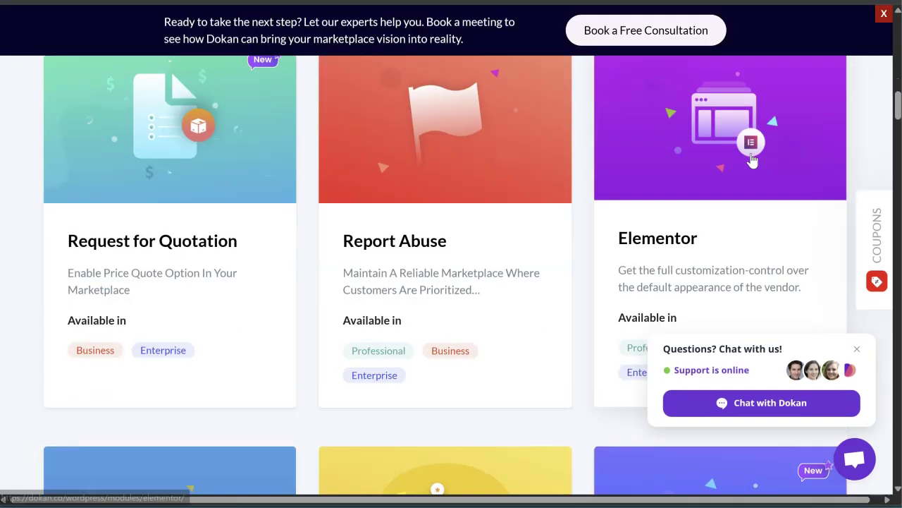
scroll(753, 161, "down", 6)
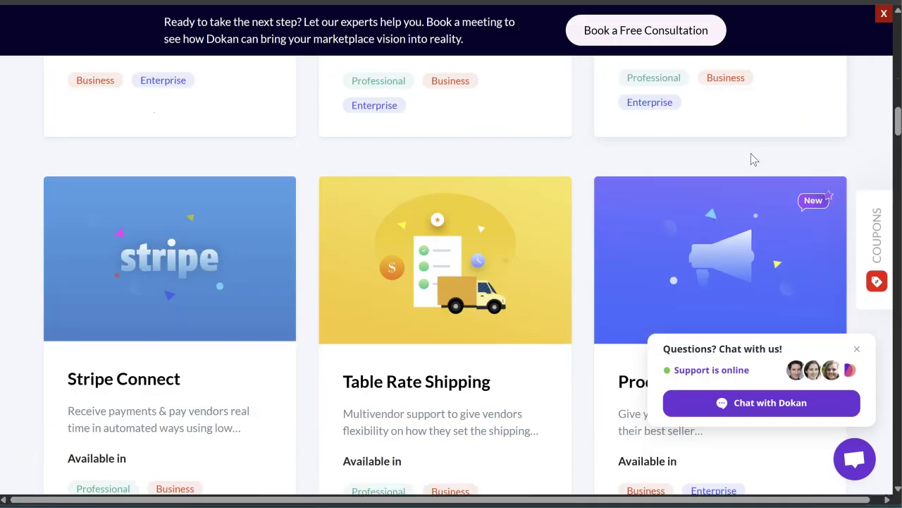
scroll(753, 160, "down", 8)
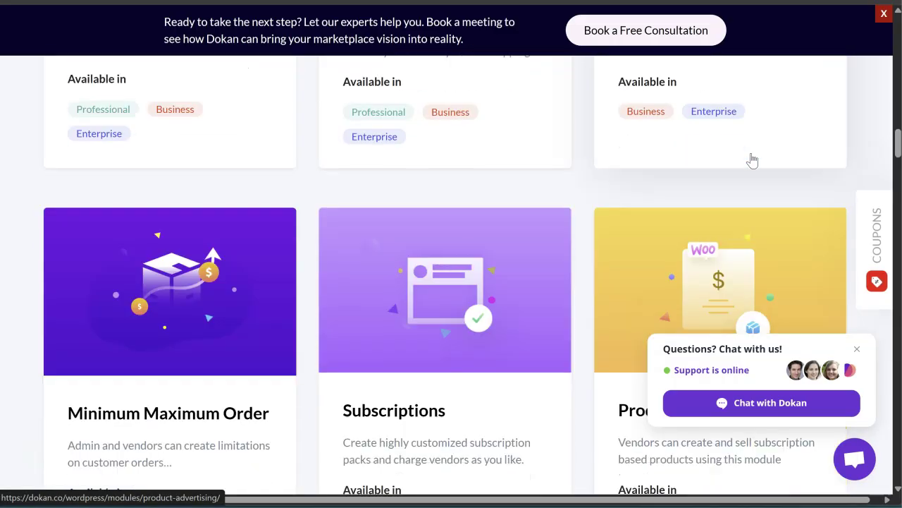
scroll(753, 160, "down", 3)
scroll(752, 160, "down", 3)
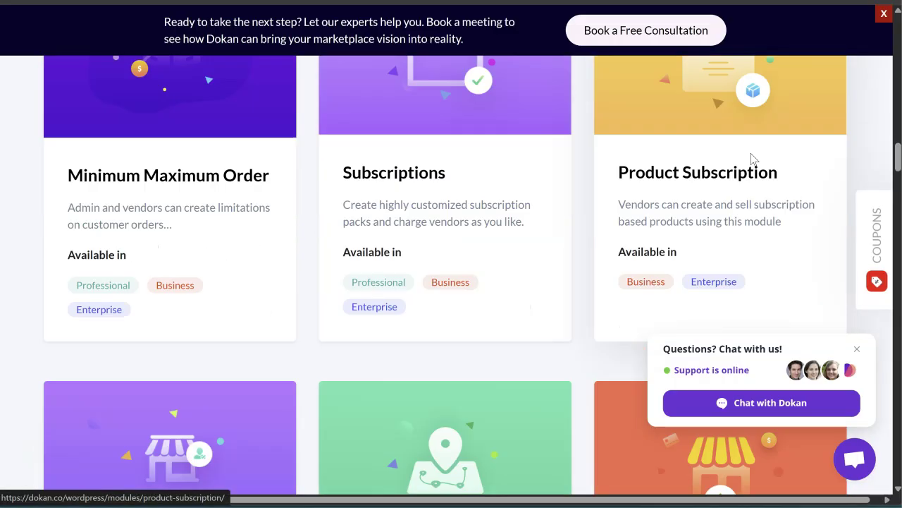
scroll(752, 159, "down", 5)
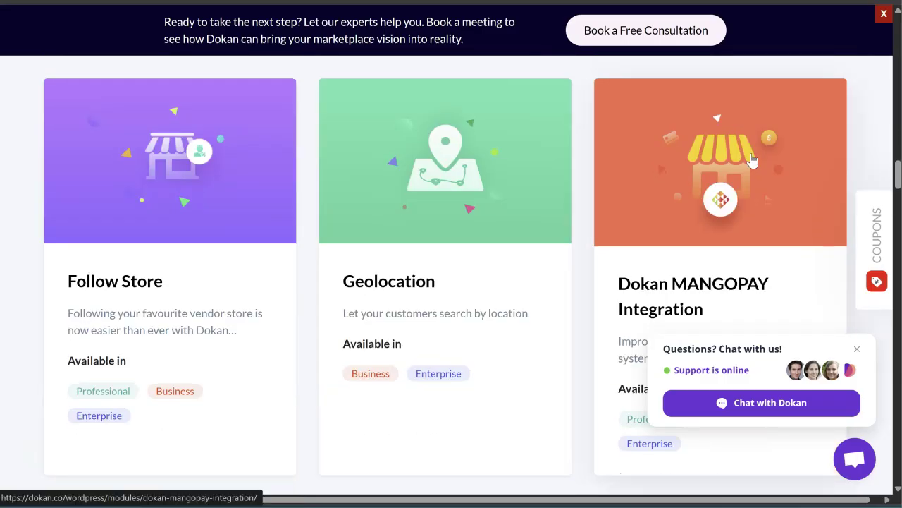
scroll(752, 156, "down", 8)
scroll(752, 155, "down", 6)
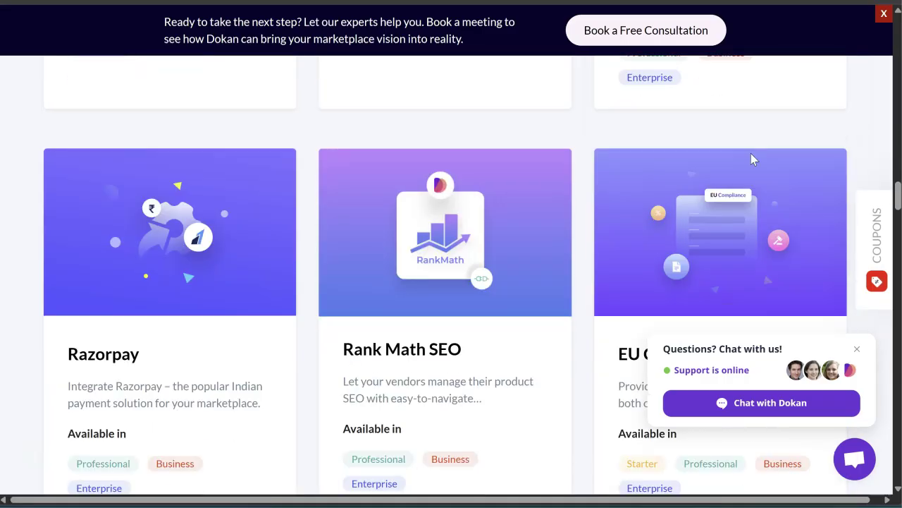
scroll(752, 154, "down", 3)
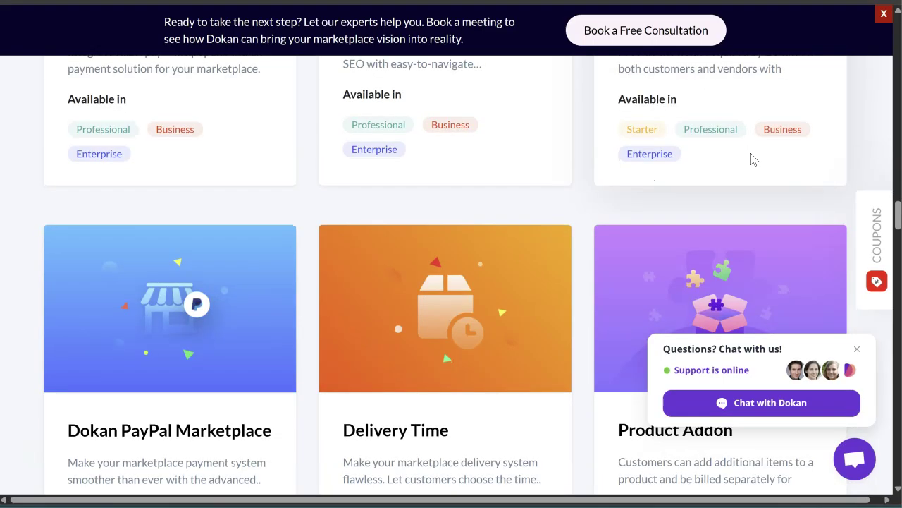
scroll(753, 159, "down", 1)
scroll(753, 160, "down", 10)
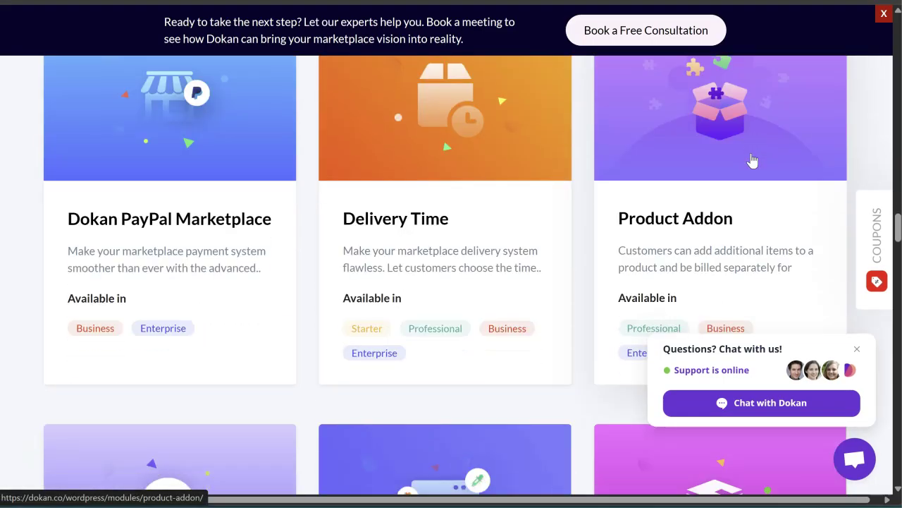
scroll(753, 160, "down", 9)
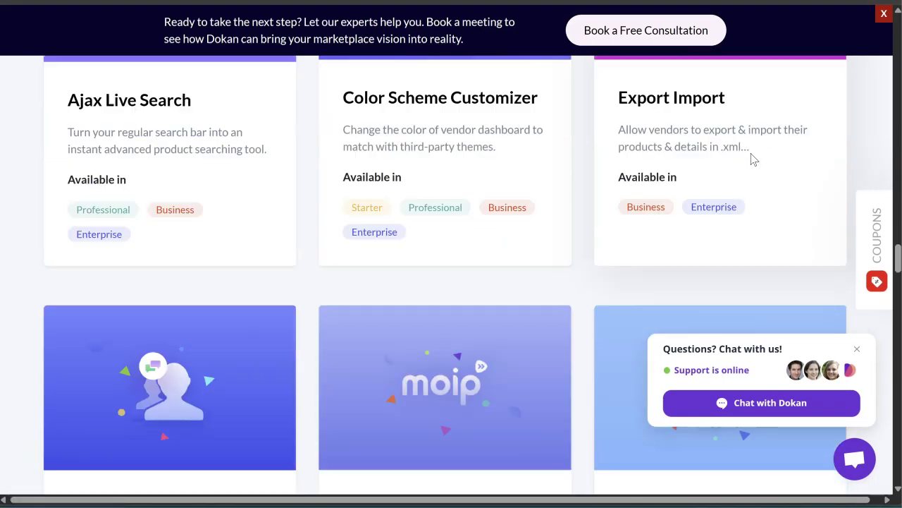
scroll(752, 160, "down", 10)
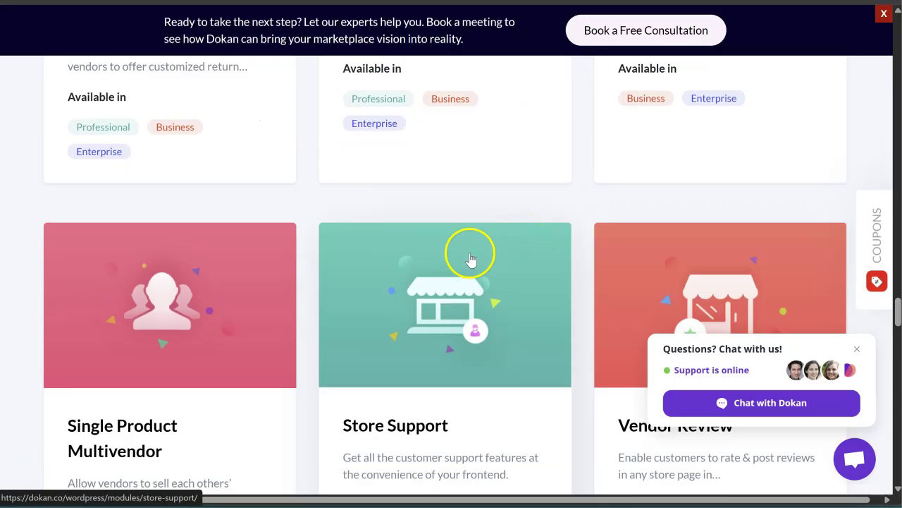
scroll(470, 256, "down", 4)
scroll(470, 256, "down", 5)
scroll(469, 256, "down", 3)
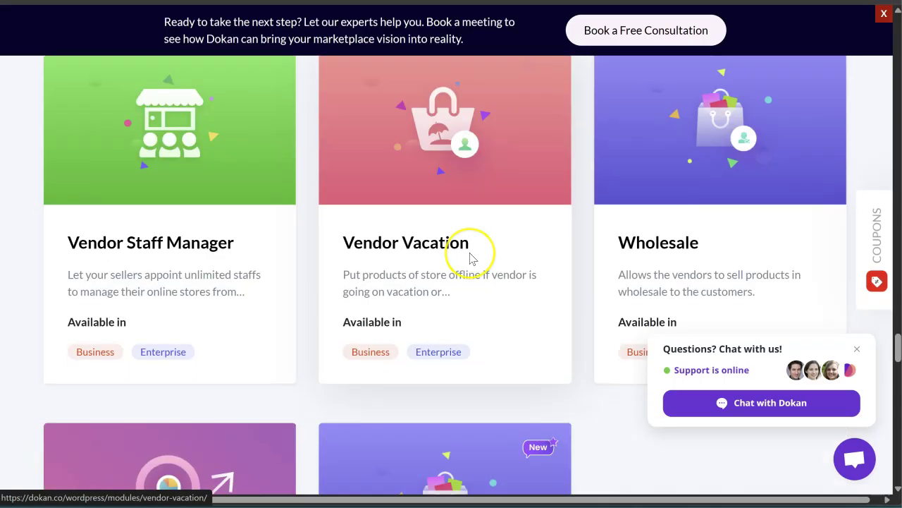
scroll(471, 258, "up", 10)
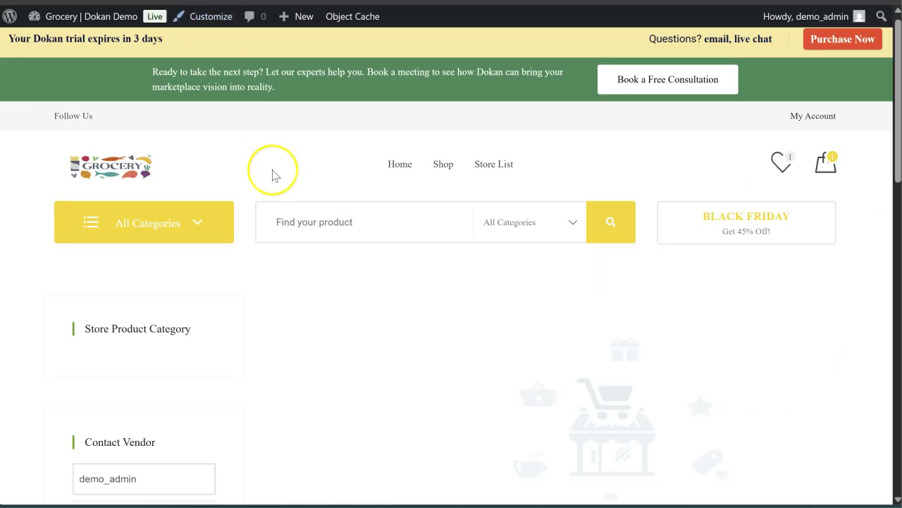
Step: Examine the Grocery demo's vendor store page, including its header, vendor contact form, product search area and footer
scroll(274, 170, "down", 1)
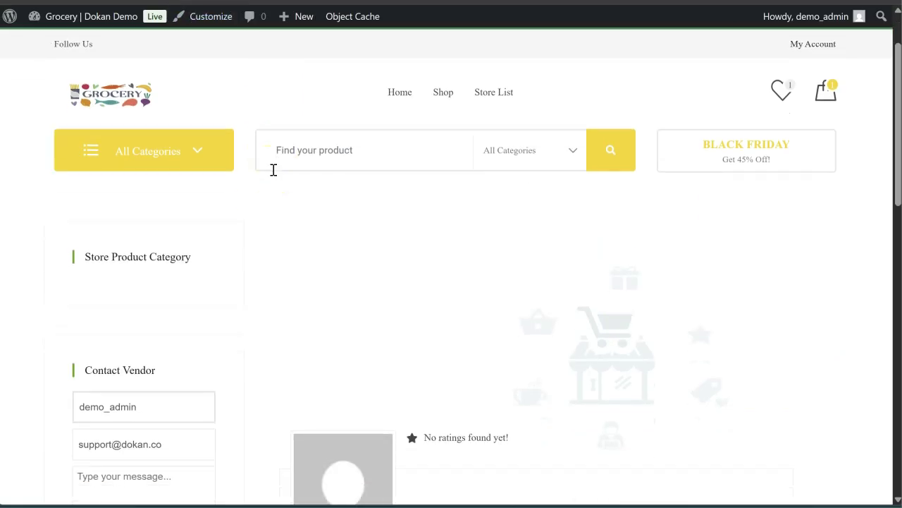
scroll(274, 170, "down", 1)
scroll(274, 175, "down", 3)
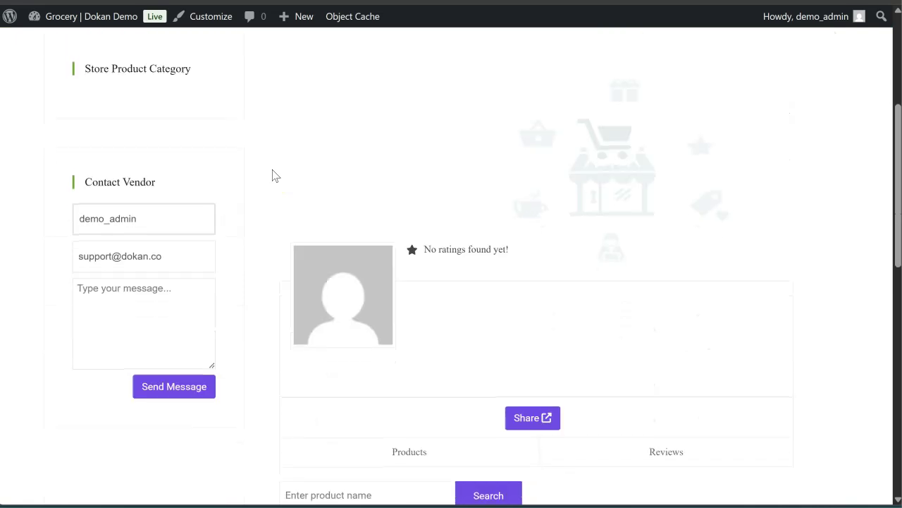
scroll(275, 176, "down", 3)
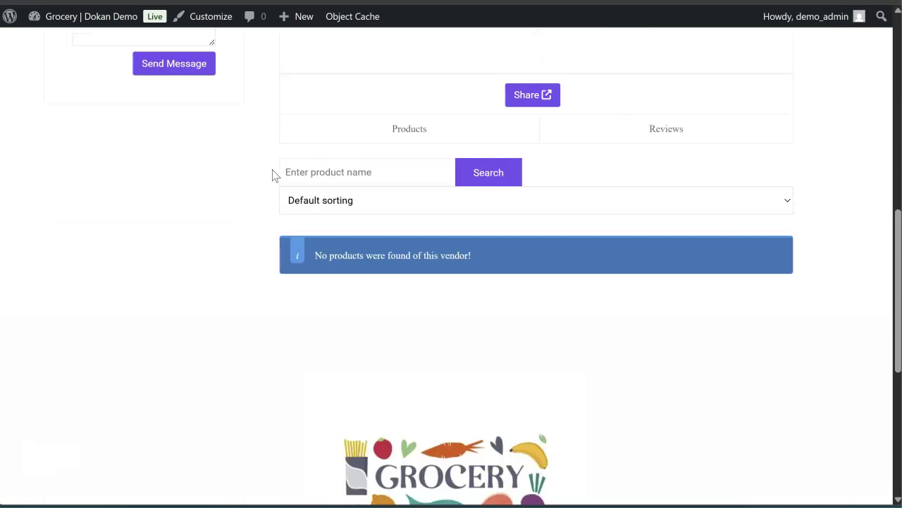
scroll(275, 175, "down", 2)
scroll(275, 175, "down", 3)
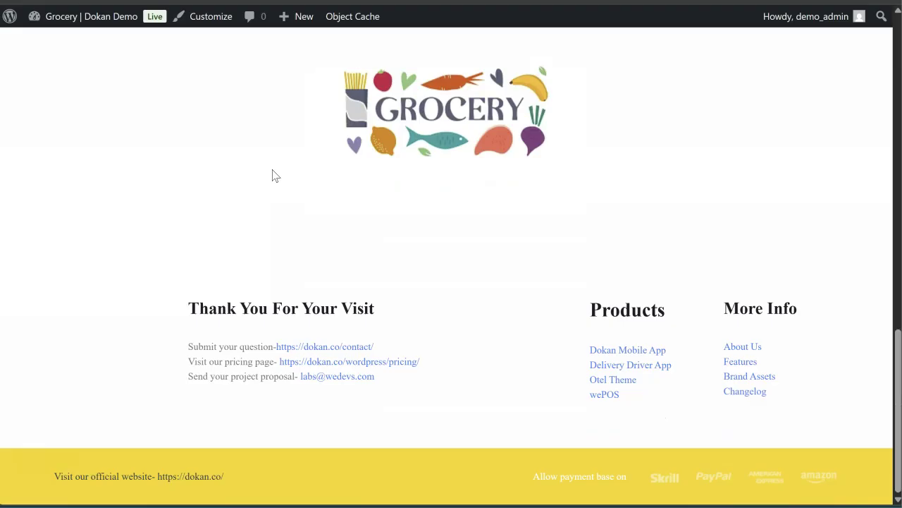
scroll(275, 176, "up", 7)
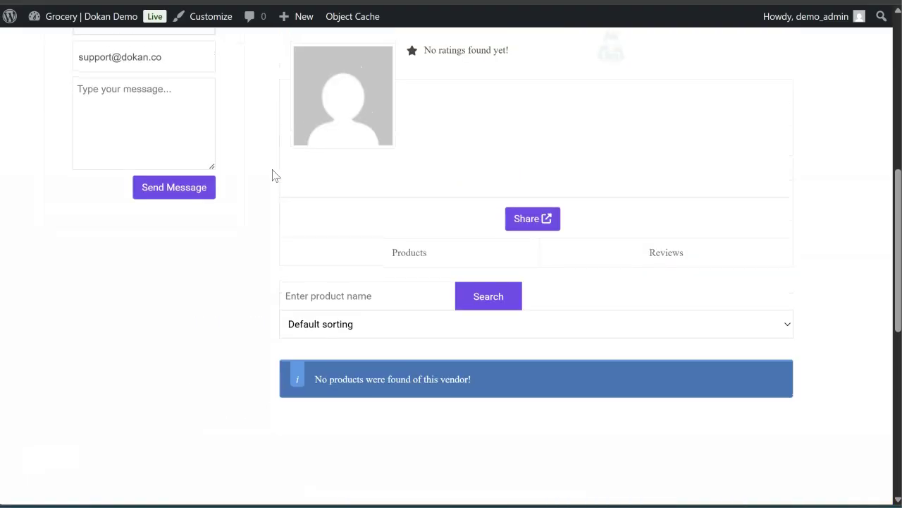
scroll(275, 176, "up", 3)
scroll(275, 175, "up", 2)
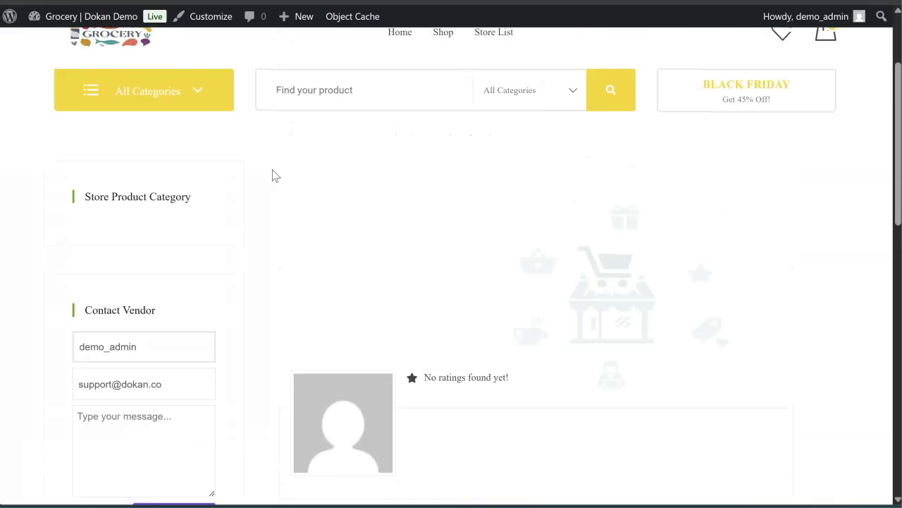
scroll(275, 176, "up", 2)
scroll(275, 176, "up", 1)
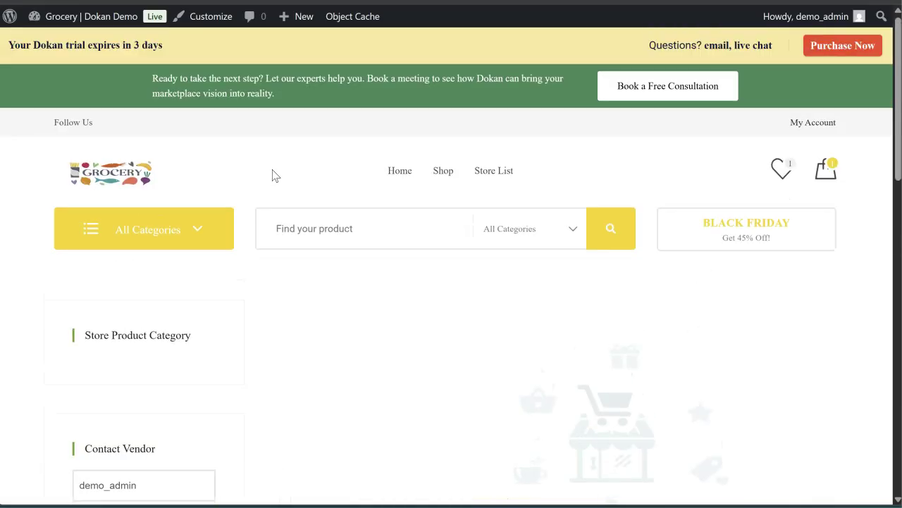
scroll(275, 176, "down", 4)
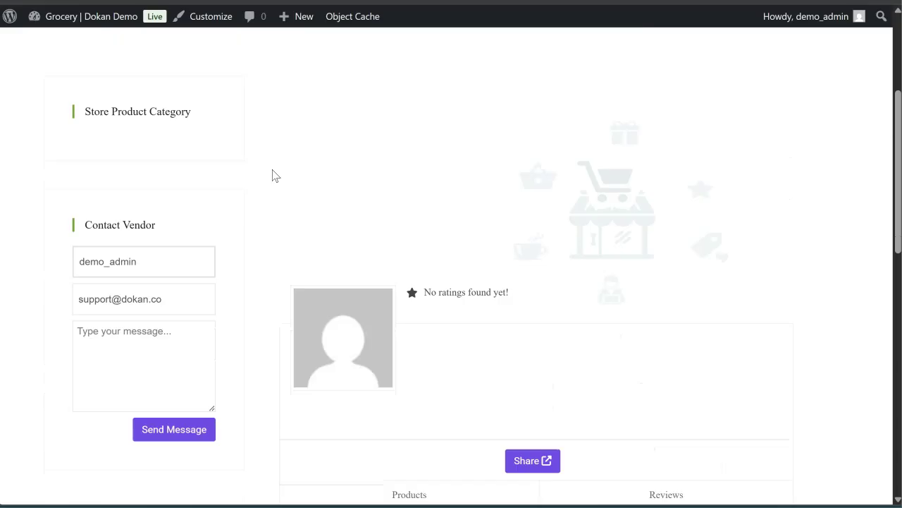
scroll(275, 175, "down", 4)
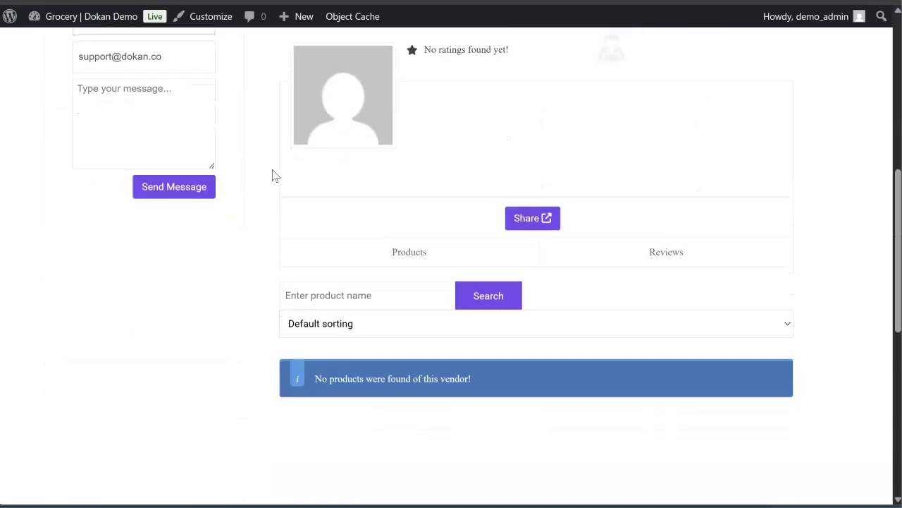
scroll(275, 176, "down", 3)
scroll(275, 176, "down", 3)
scroll(275, 175, "up", 2)
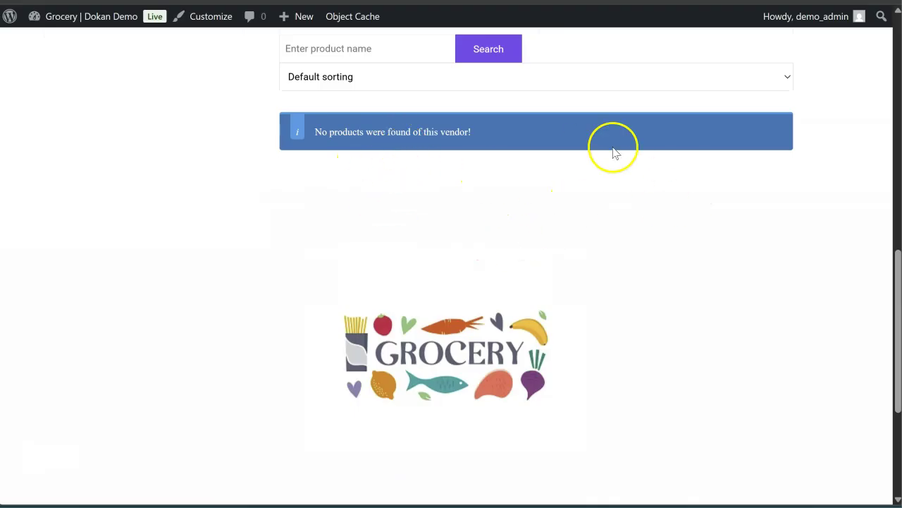
scroll(494, 230, "down", 4)
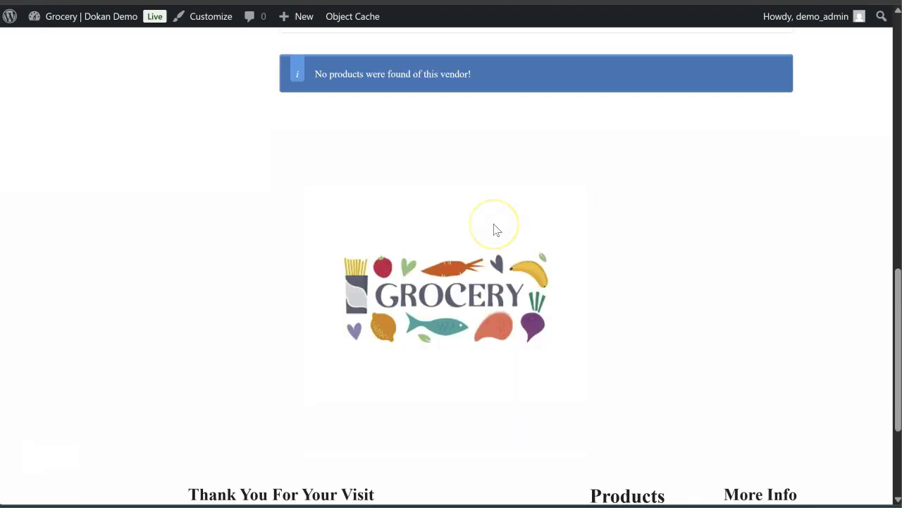
Step: Review the Grocery vendor store page from the footer up to its header, and return to the Vendor Dashboard
scroll(494, 230, "up", 4)
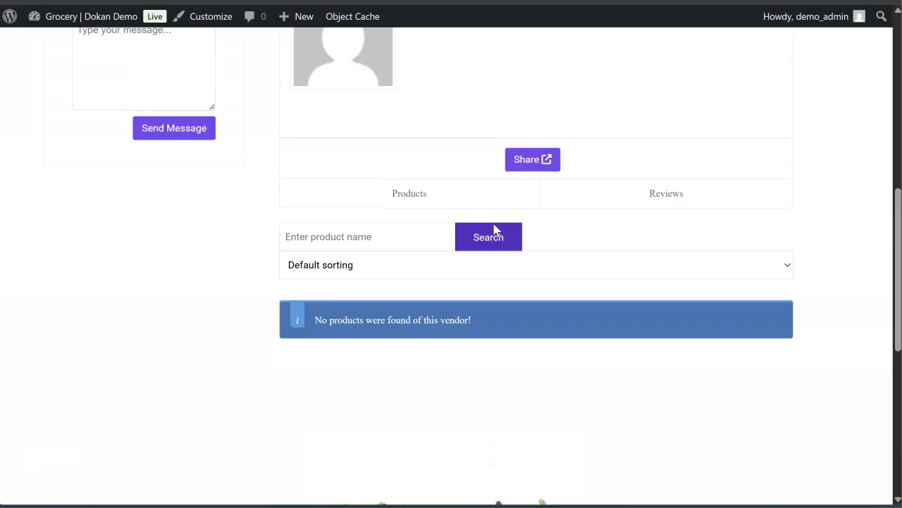
scroll(444, 223, "up", 2)
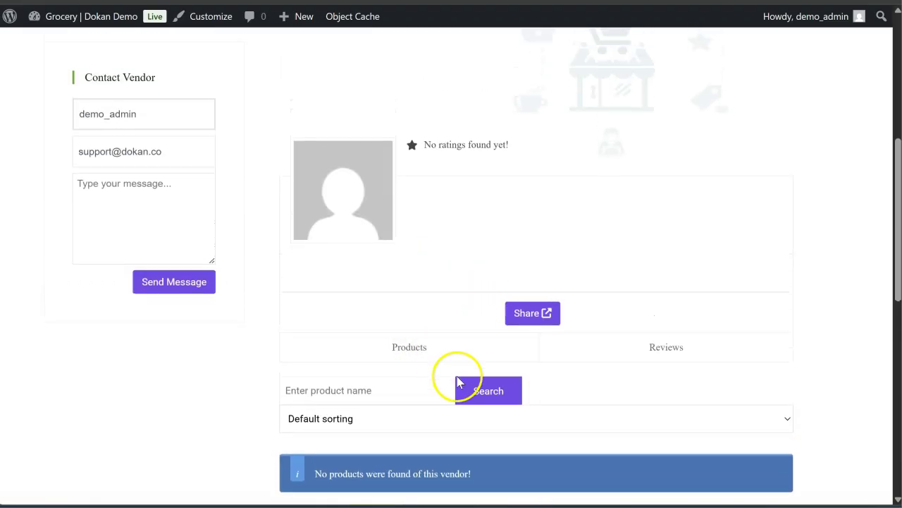
scroll(389, 401, "up", 5)
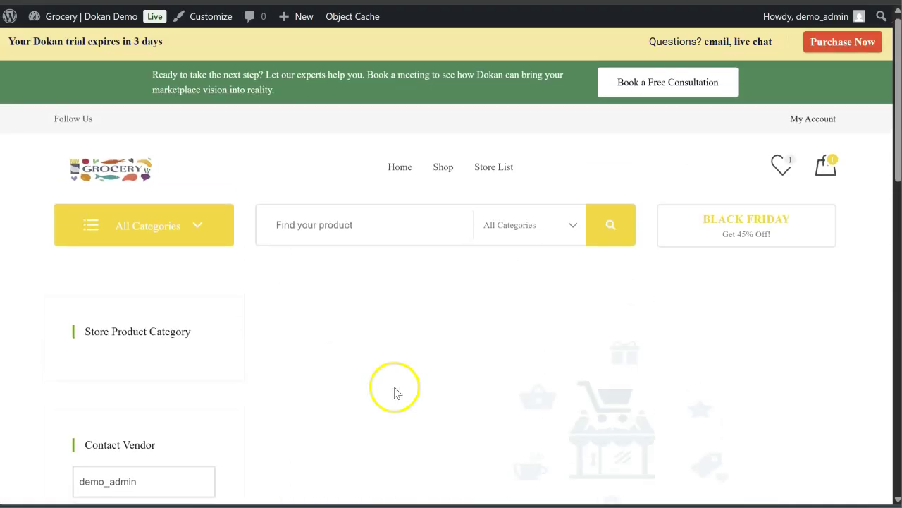
left_click(807, 120)
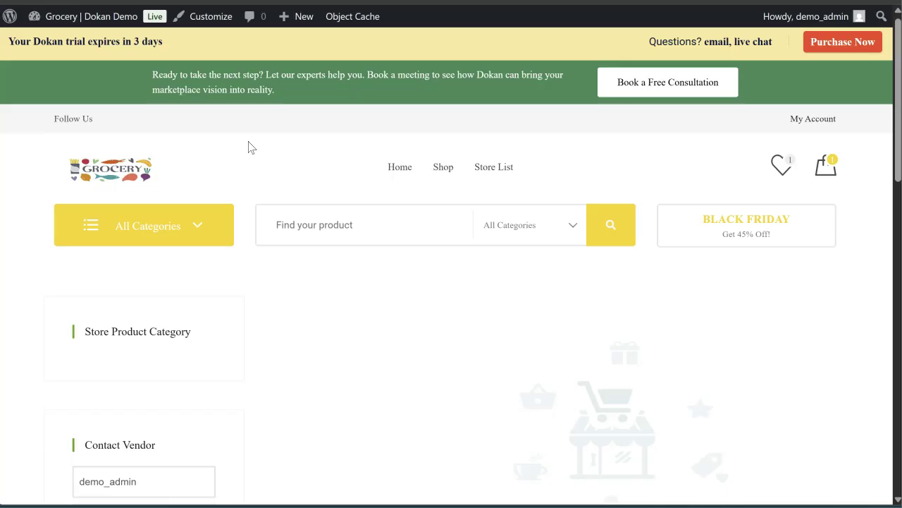
key("alt+Left")
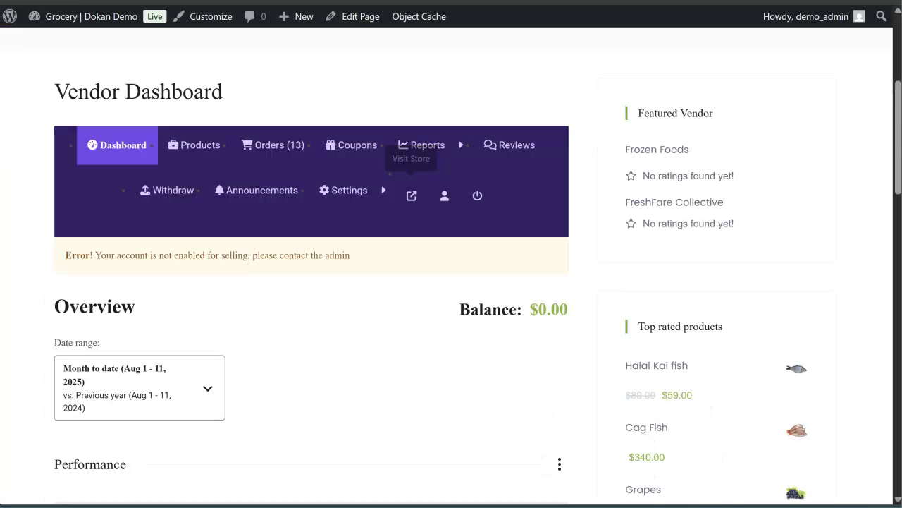
Step: Examine the Vendor Dashboard's navigation options, Overview, Performance figures, and Net sales and Orders charts
left_click(275, 182)
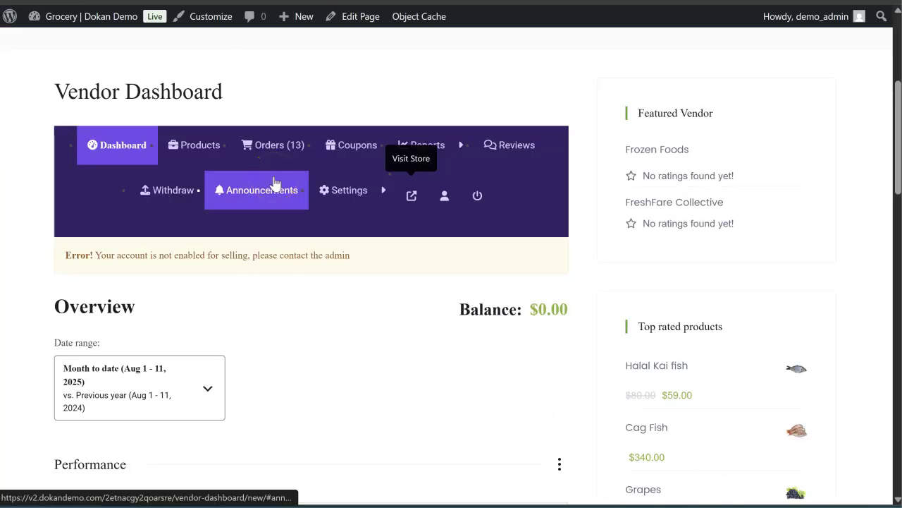
scroll(275, 182, "down", 3)
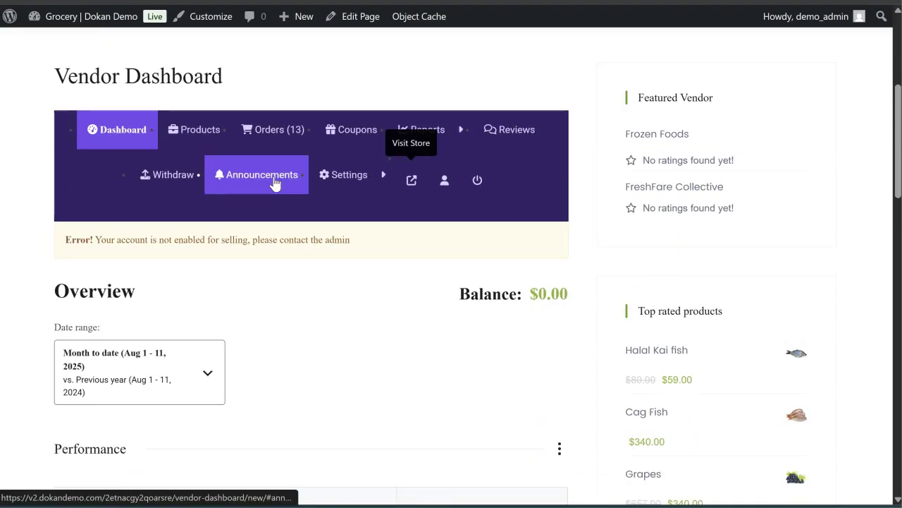
scroll(275, 182, "down", 4)
scroll(275, 182, "down", 1)
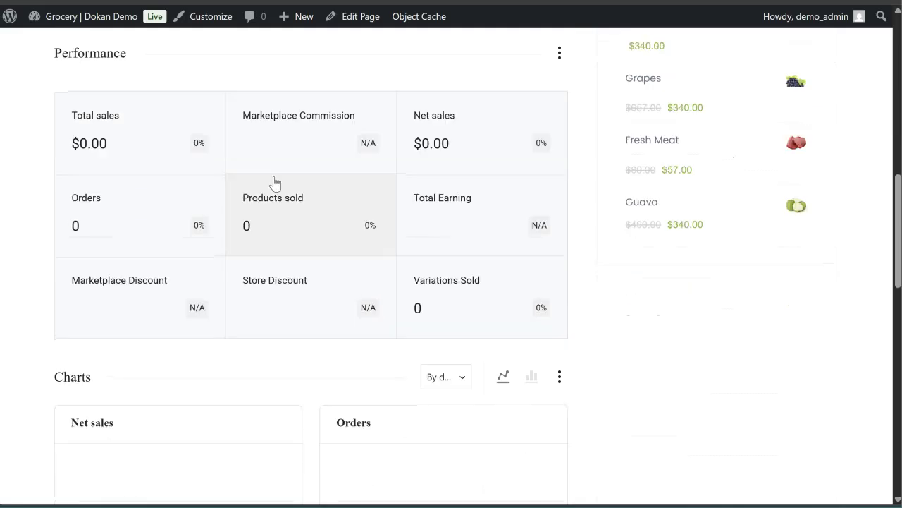
left_click(282, 232)
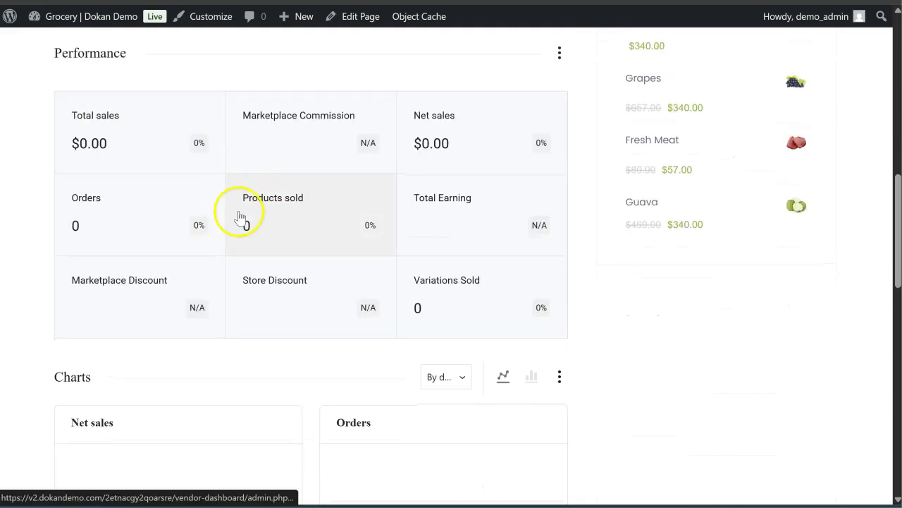
scroll(229, 225, "down", 3)
scroll(230, 226, "down", 4)
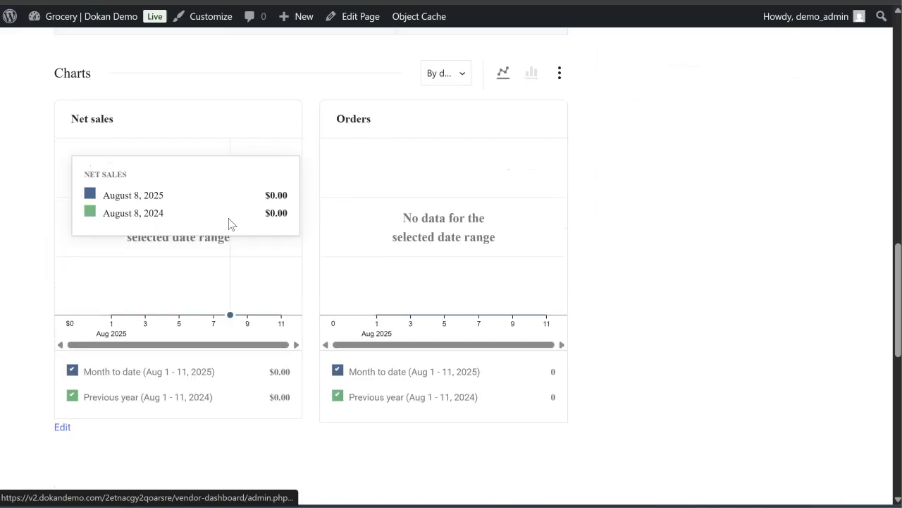
scroll(230, 226, "up", 7)
scroll(230, 225, "up", 5)
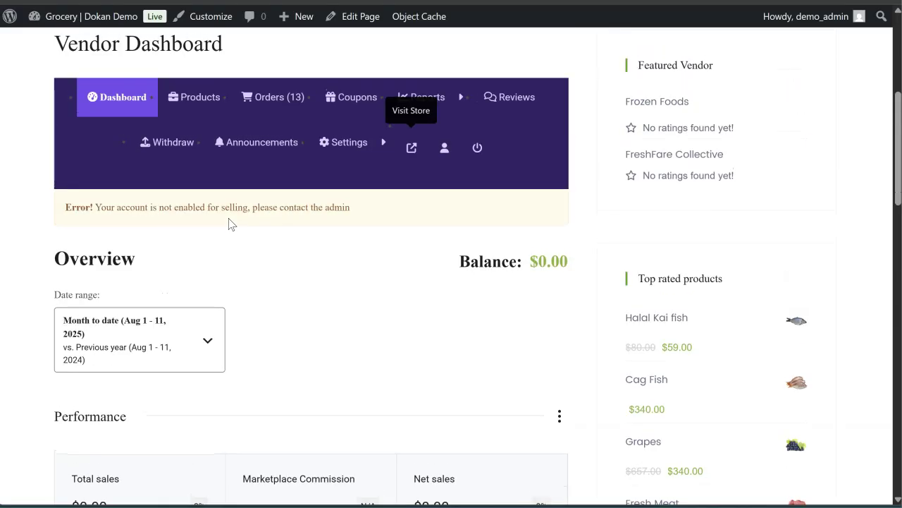
Step: Go over the Vendor Dashboard again, from the Announcements and Coupons options to the charts and back to the store header
left_click(216, 206)
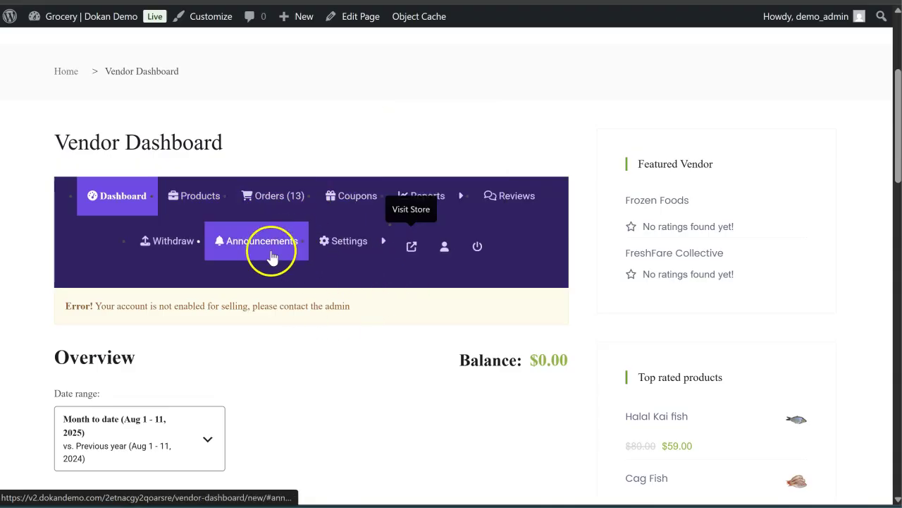
mouse_move(347, 254)
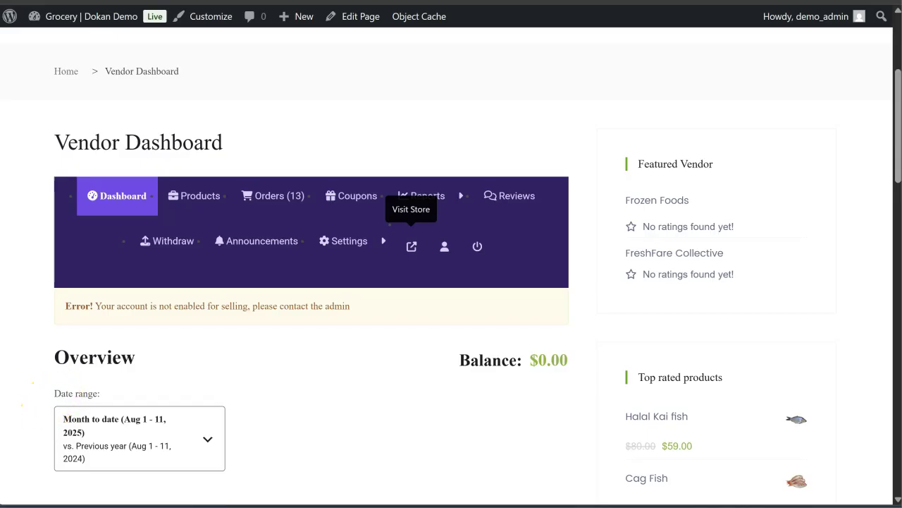
left_click(345, 220)
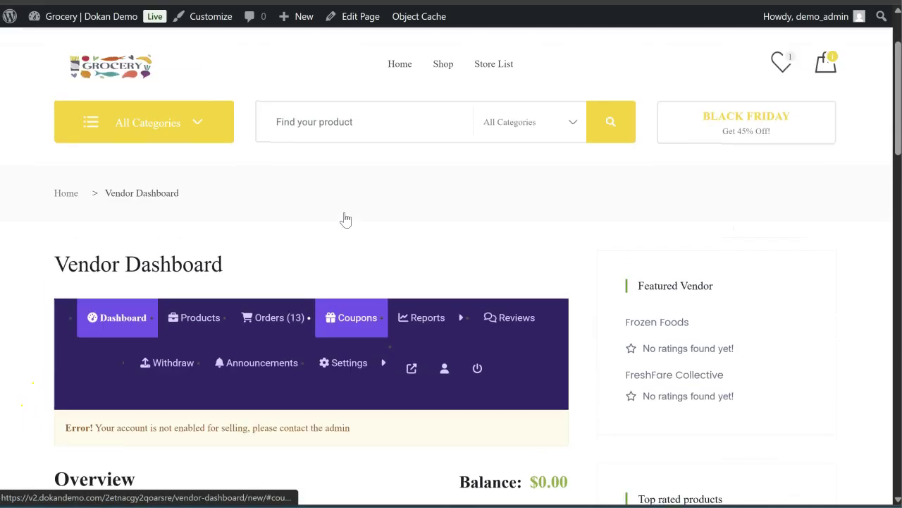
scroll(346, 220, "down", 10)
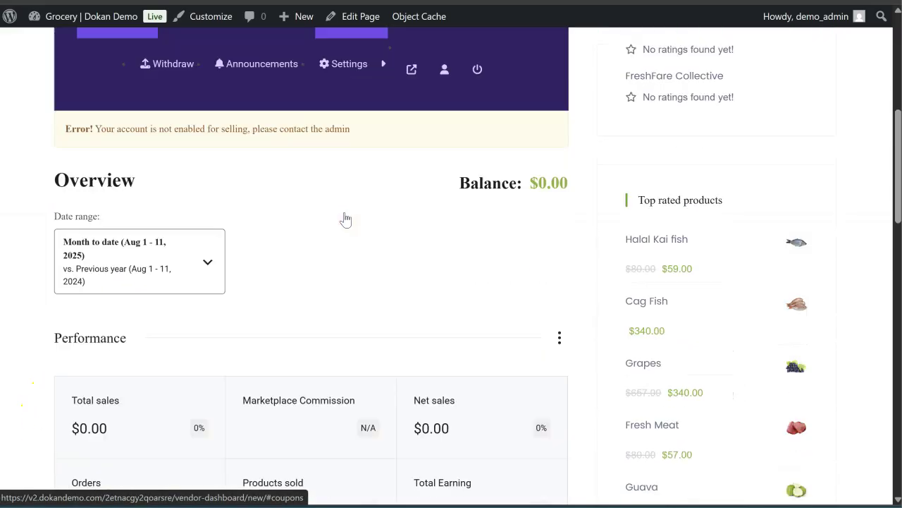
scroll(346, 220, "down", 4)
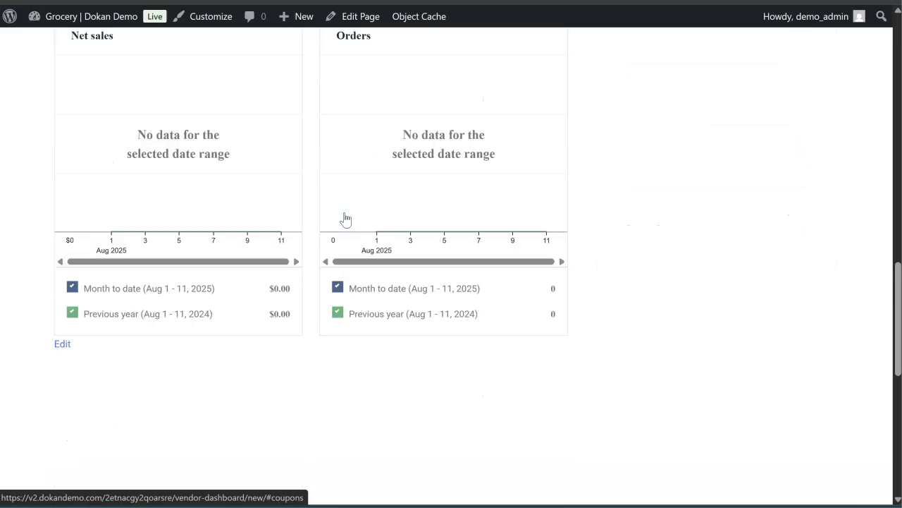
scroll(345, 220, "up", 4)
scroll(346, 220, "up", 10)
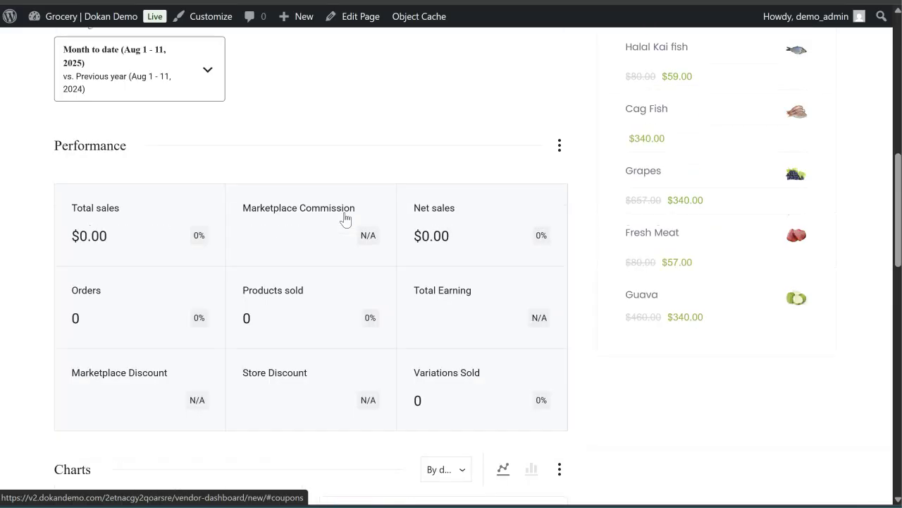
scroll(345, 220, "up", 3)
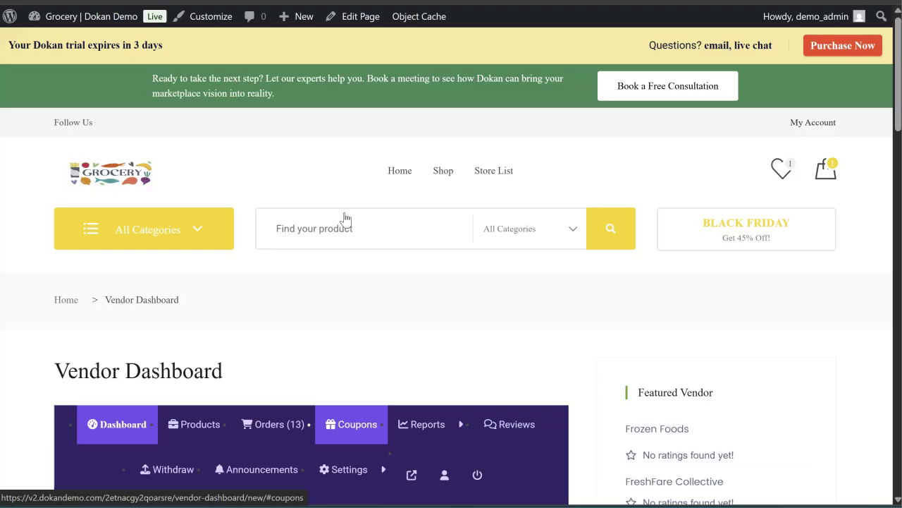
scroll(346, 220, "down", 1)
scroll(346, 220, "up", 1)
Step: Switch to the COA Exchange website and look over its homepage header, product search banner and four feature cards
left_click(347, 186)
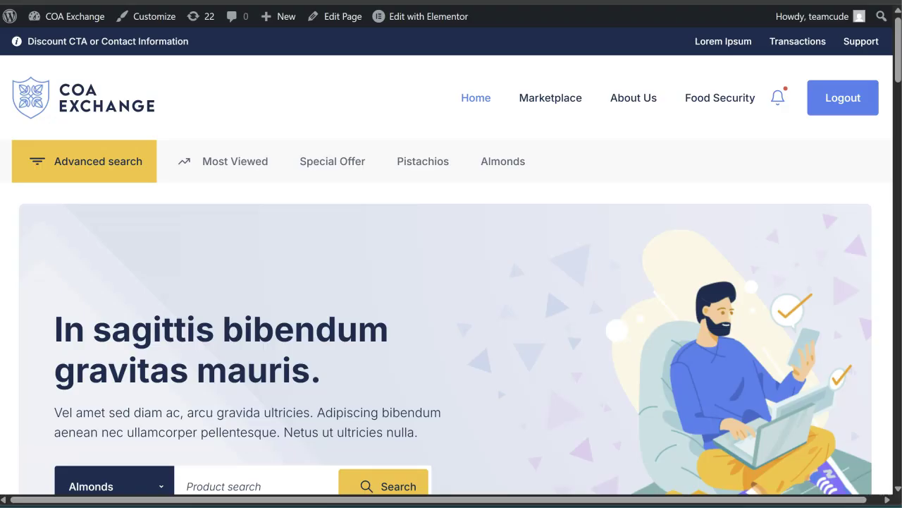
left_click(358, 140)
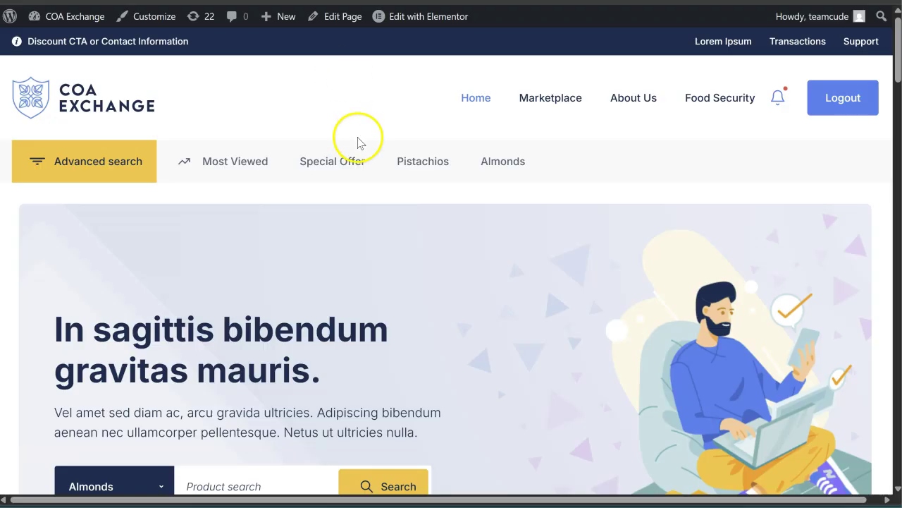
scroll(357, 139, "down", 1)
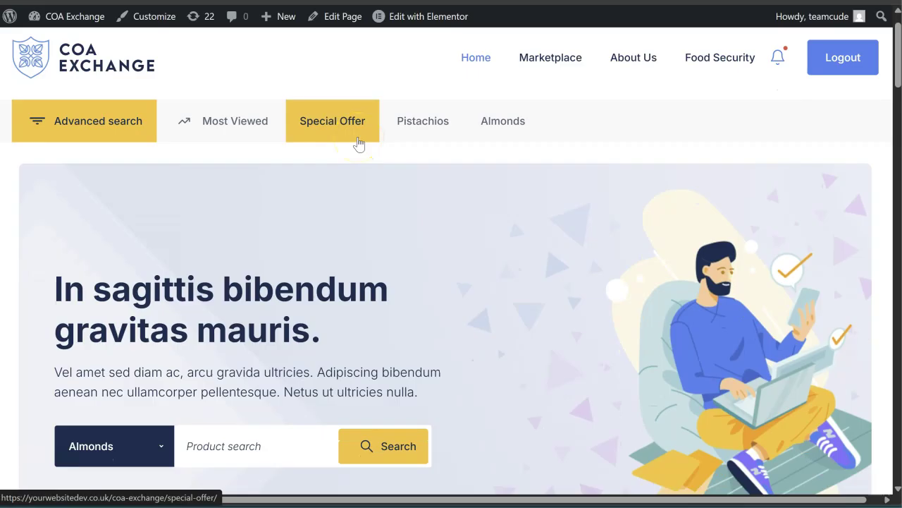
scroll(357, 141, "down", 3)
scroll(357, 137, "down", 5)
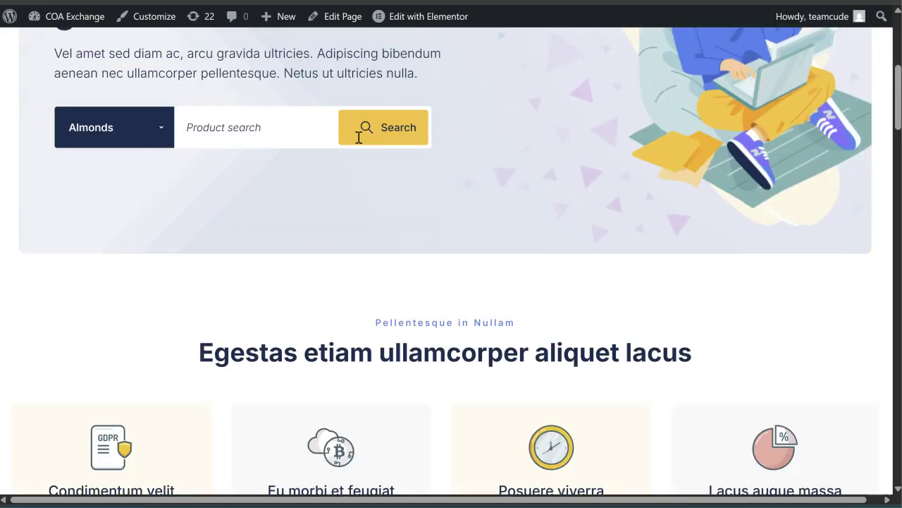
scroll(359, 137, "down", 6)
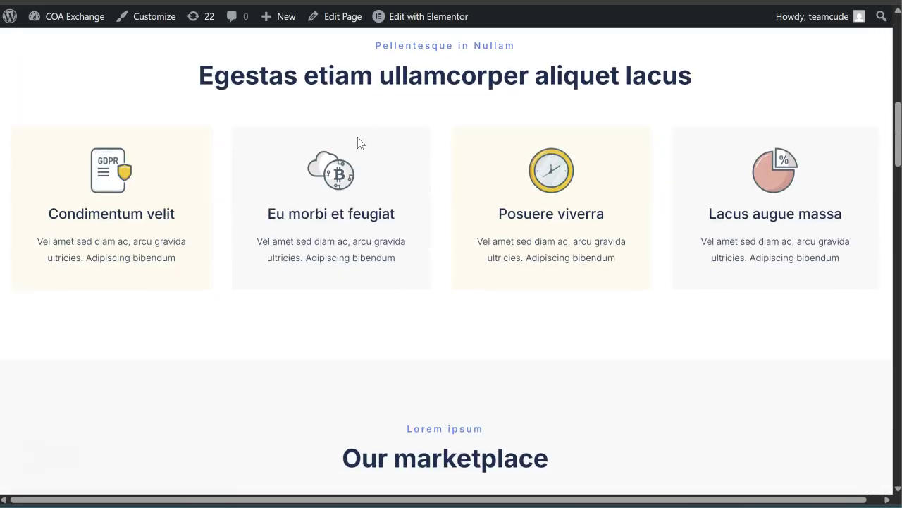
scroll(357, 143, "down", 3)
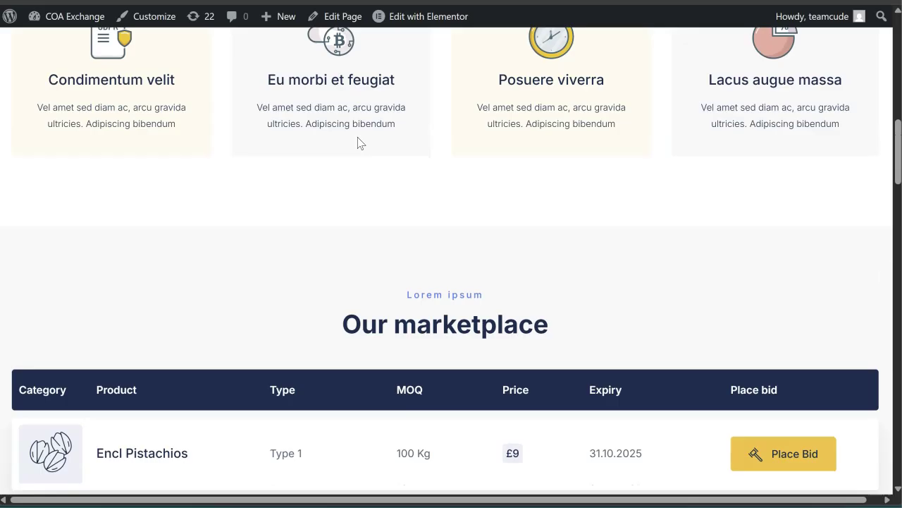
Step: Examine the Our marketplace table, including each product's type, MOQ, price, expiry date and bidding option
scroll(357, 143, "down", 2)
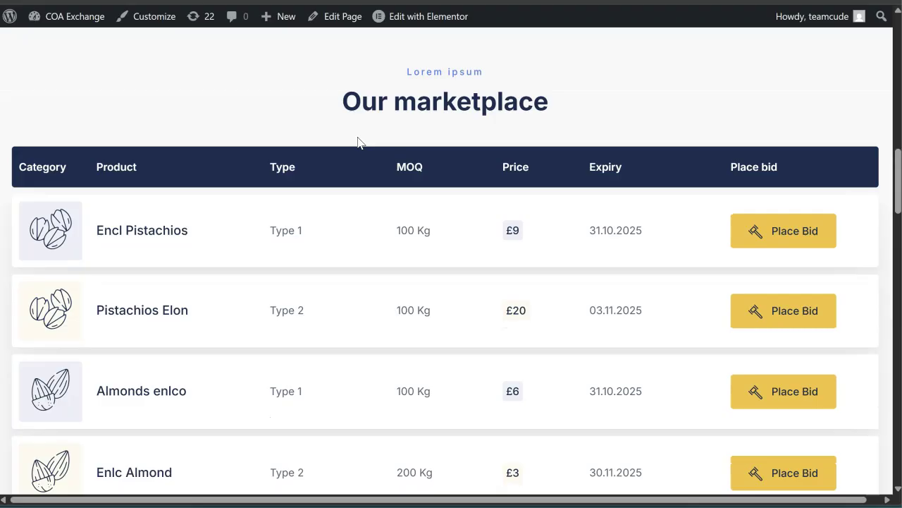
scroll(357, 143, "down", 1)
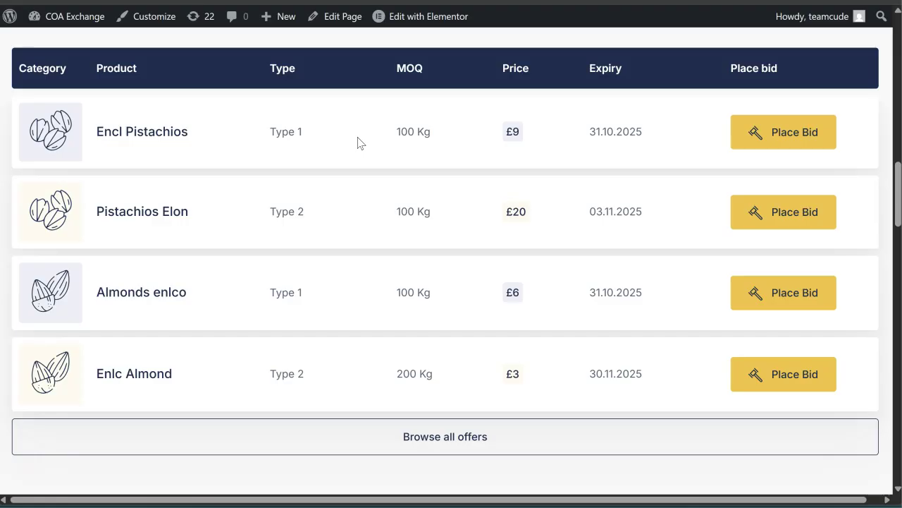
scroll(357, 142, "down", 2)
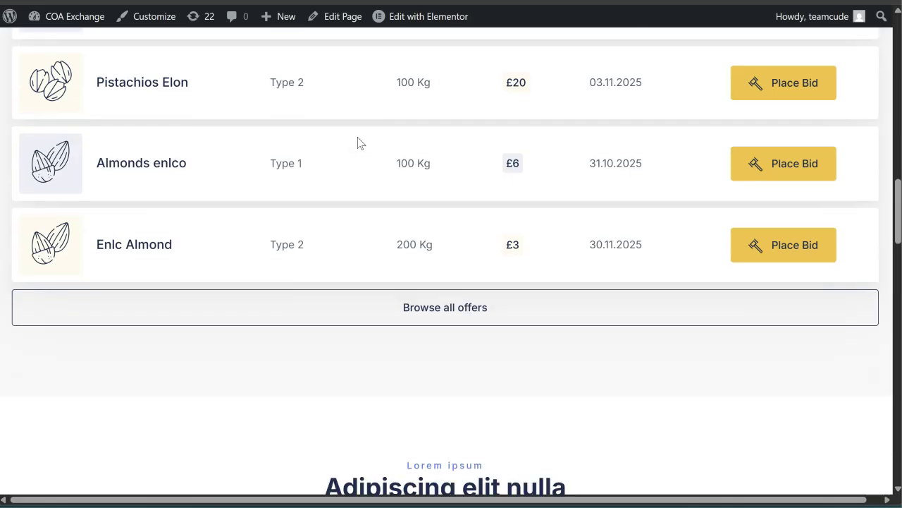
scroll(357, 143, "up", 1)
scroll(358, 141, "up", 2)
left_click(420, 231)
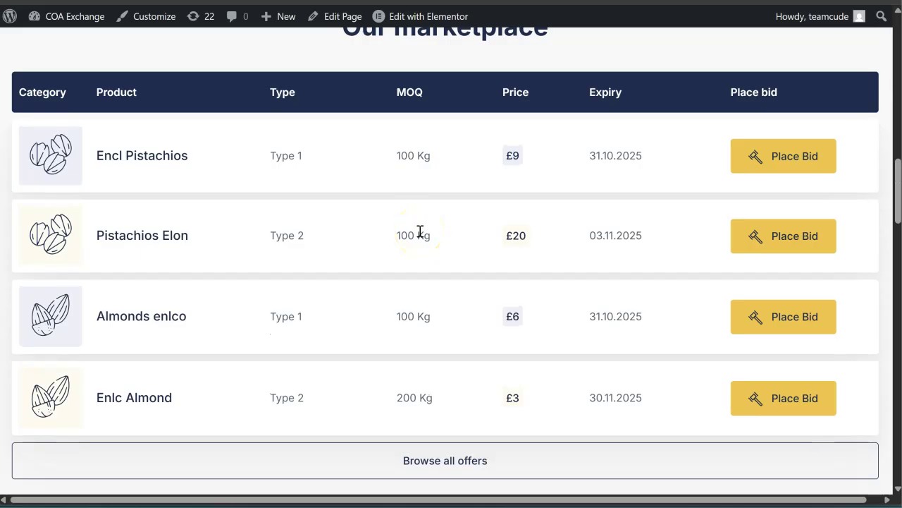
scroll(420, 232, "up", 1)
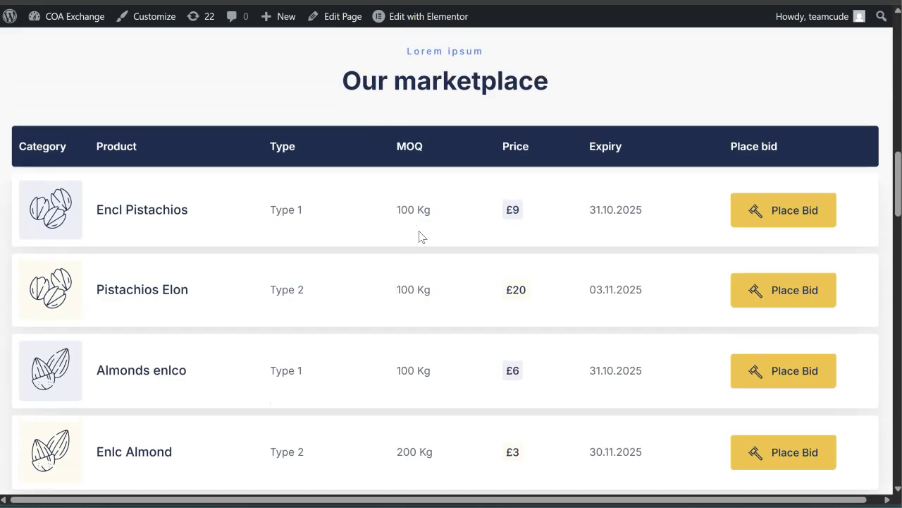
scroll(421, 236, "up", 1)
scroll(420, 236, "down", 1)
Step: Revisit the COA Exchange homepage from its header through the marketplace table to the nut category cards under Adipiscing elit nulla
scroll(421, 236, "up", 7)
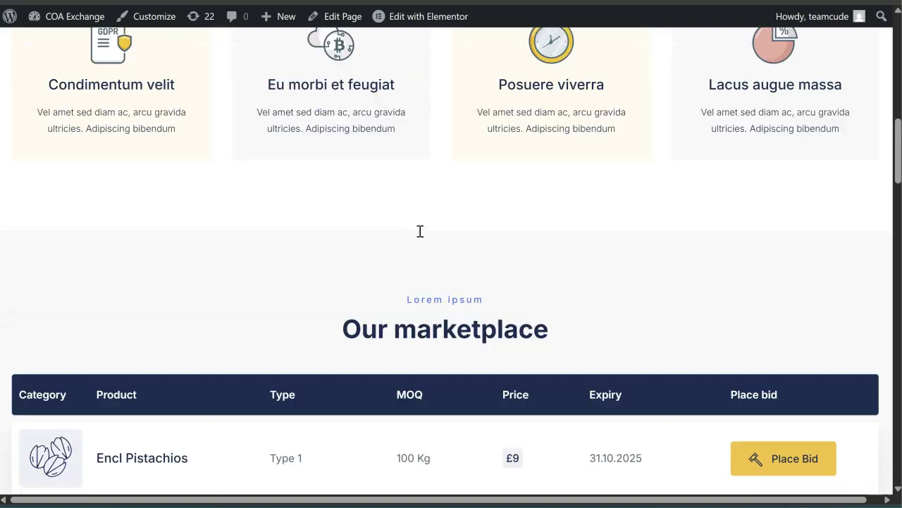
scroll(419, 233, "up", 6)
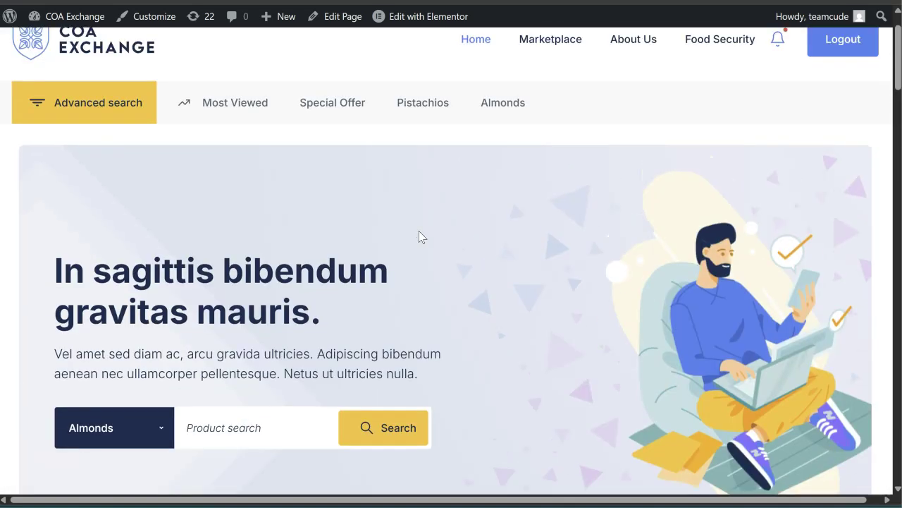
scroll(419, 232, "up", 1)
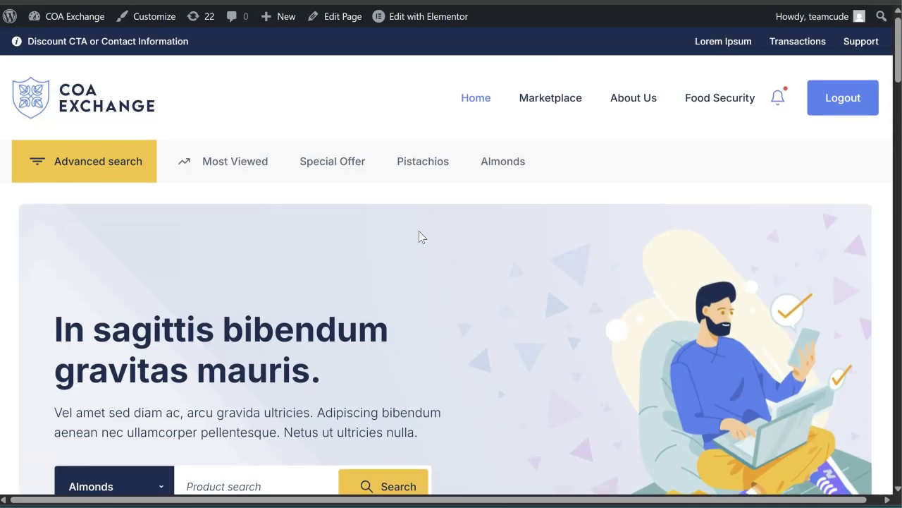
scroll(419, 232, "down", 12)
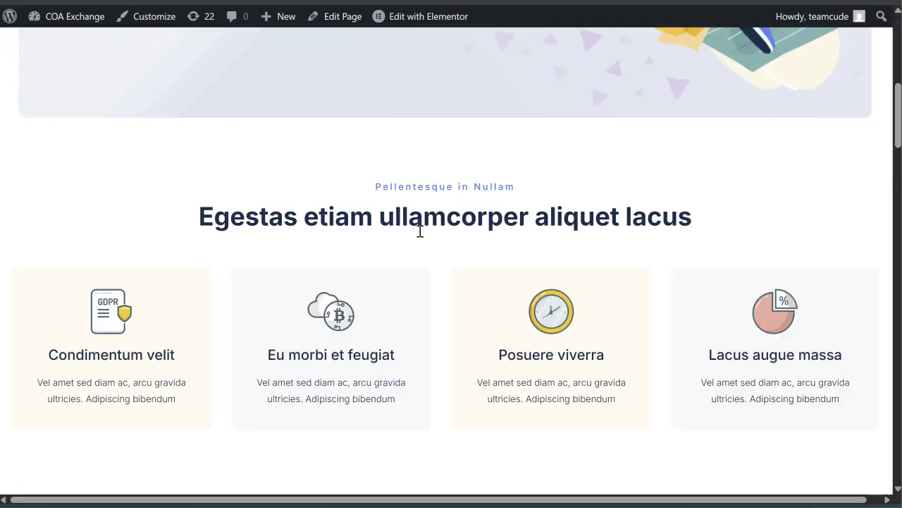
scroll(419, 236, "down", 1)
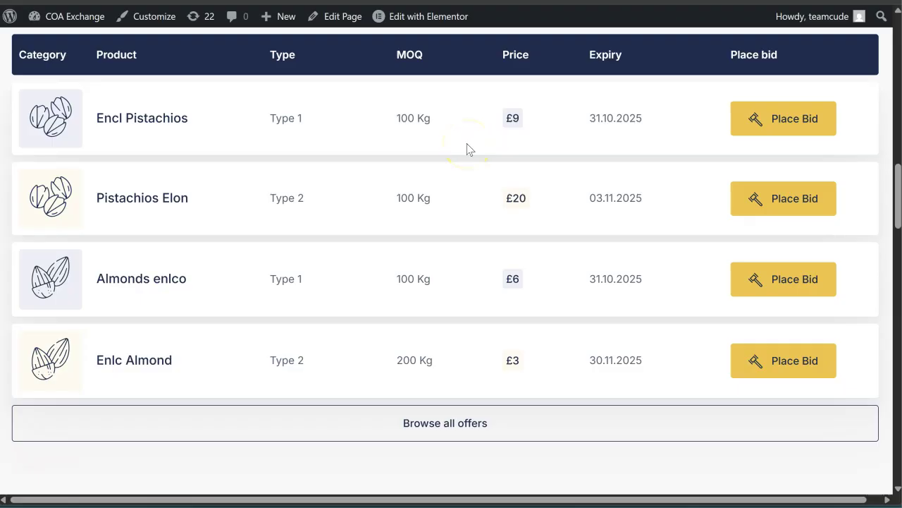
scroll(467, 148, "down", 7)
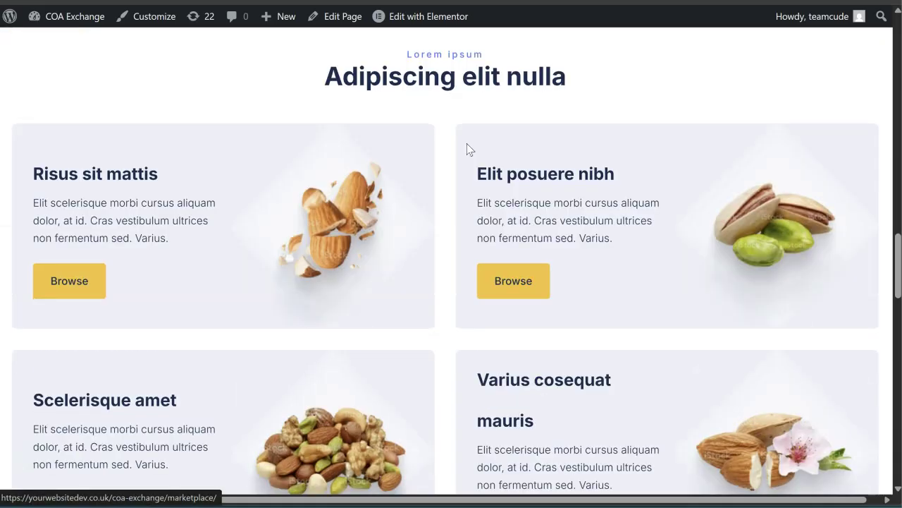
Step: Look through the rest of the COA Exchange homepage, from the nut category cards and supplier section to the footer links
scroll(469, 149, "down", 3)
scroll(467, 145, "down", 10)
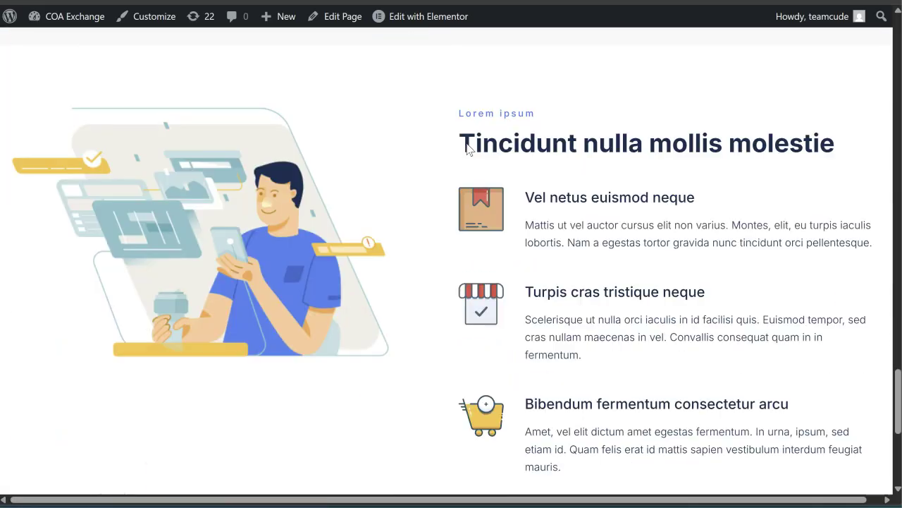
scroll(467, 145, "down", 5)
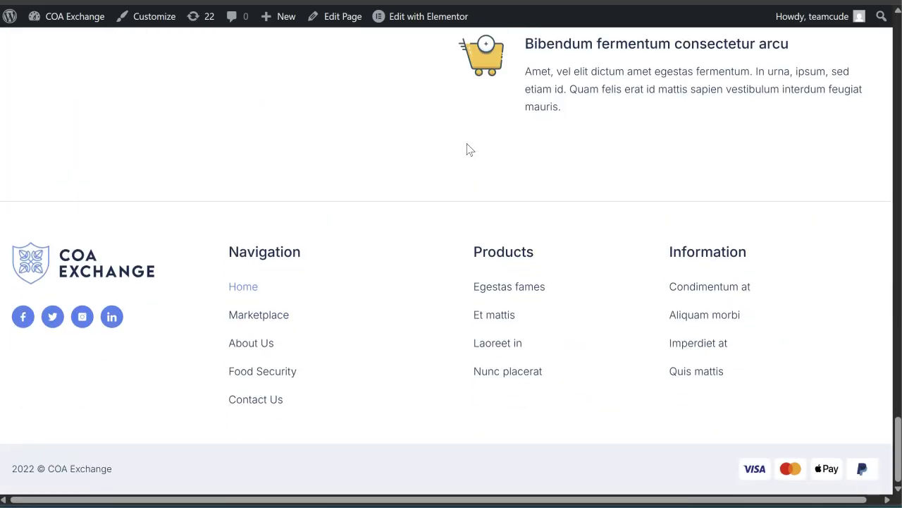
scroll(469, 149, "up", 10)
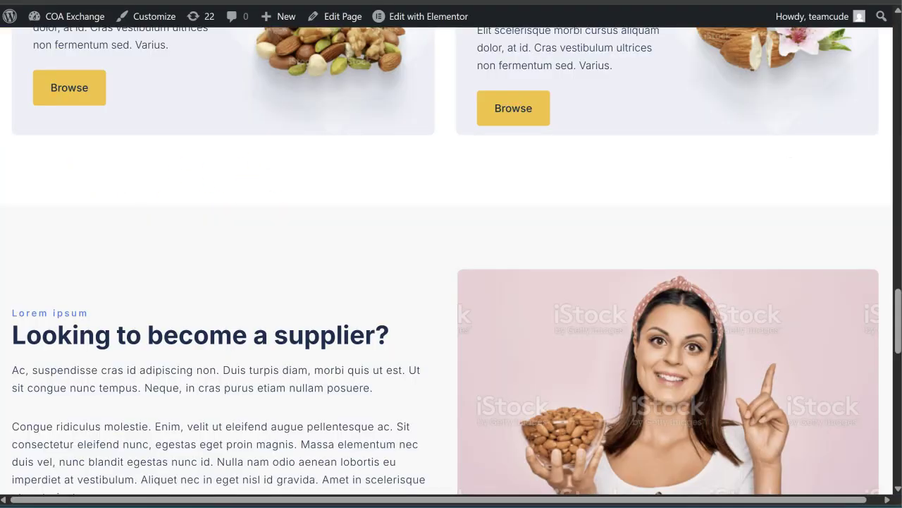
scroll(421, 256, "up", 8)
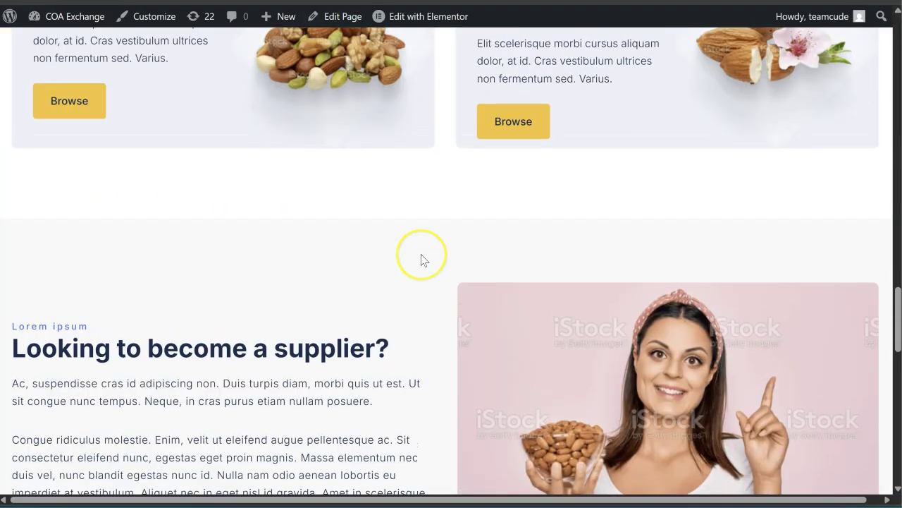
Step: Review the Our marketplace bidding table again, together with the homepage header and product search banner
scroll(423, 260, "up", 6)
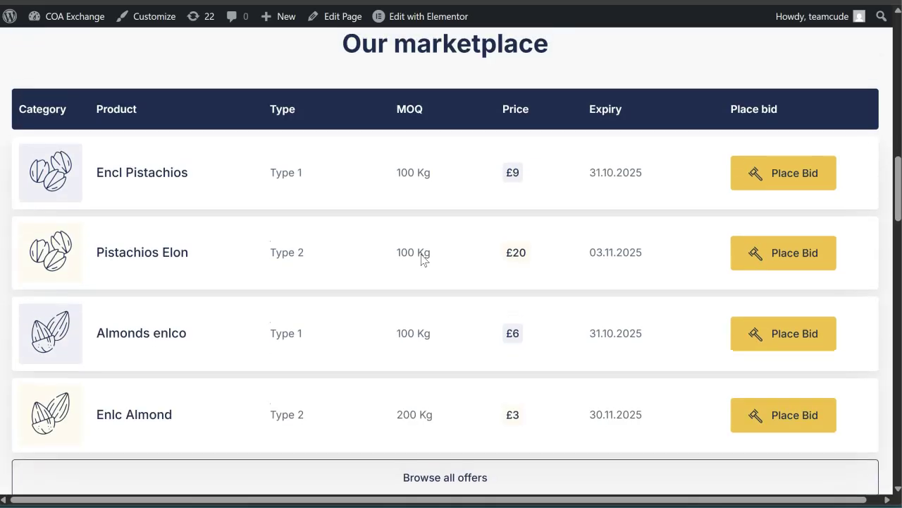
scroll(420, 255, "up", 2)
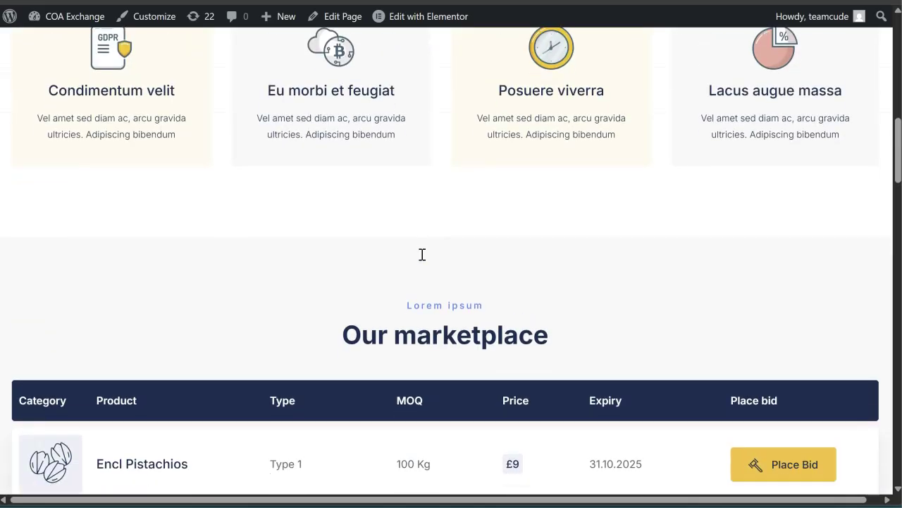
scroll(421, 254, "down", 4)
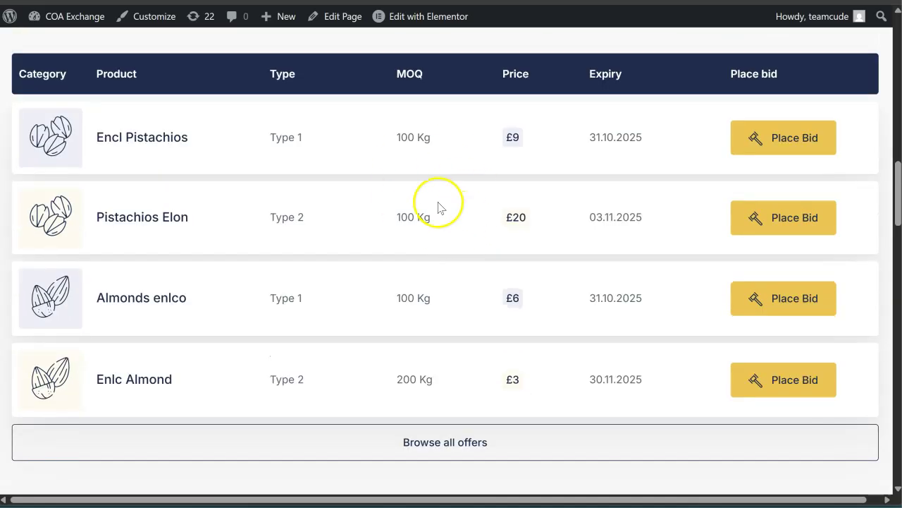
scroll(440, 204, "up", 10)
scroll(438, 208, "up", 3)
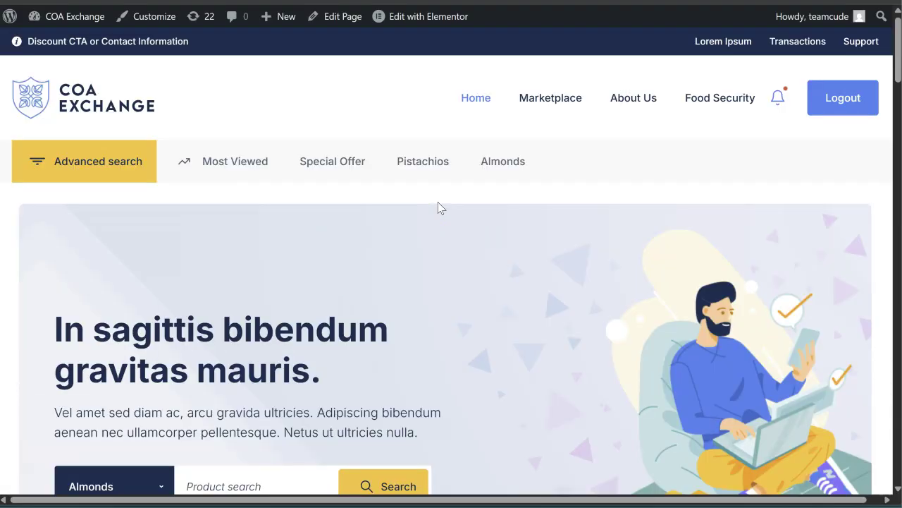
scroll(437, 207, "down", 10)
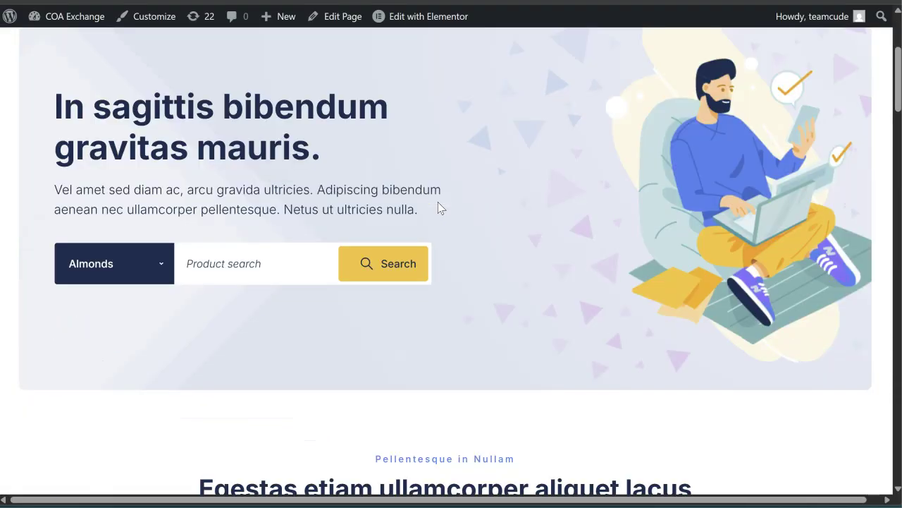
scroll(358, 218, "down", 7)
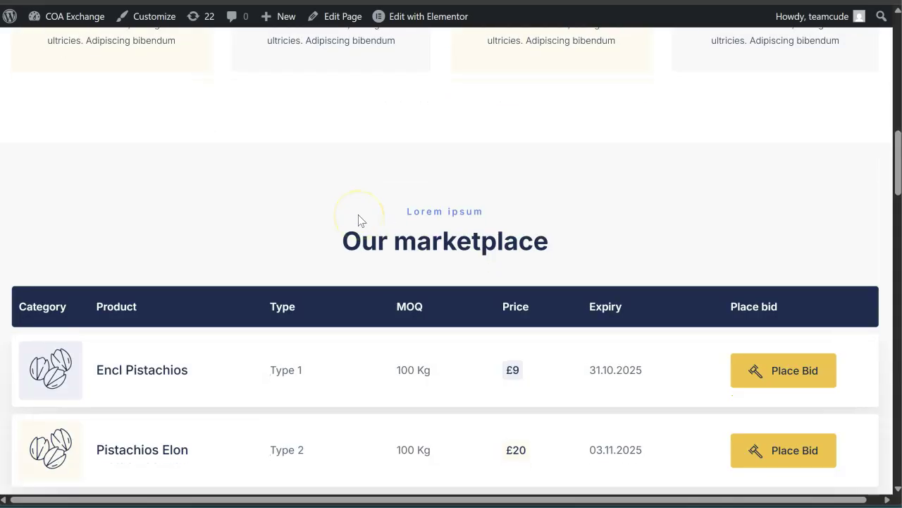
scroll(359, 218, "up", 10)
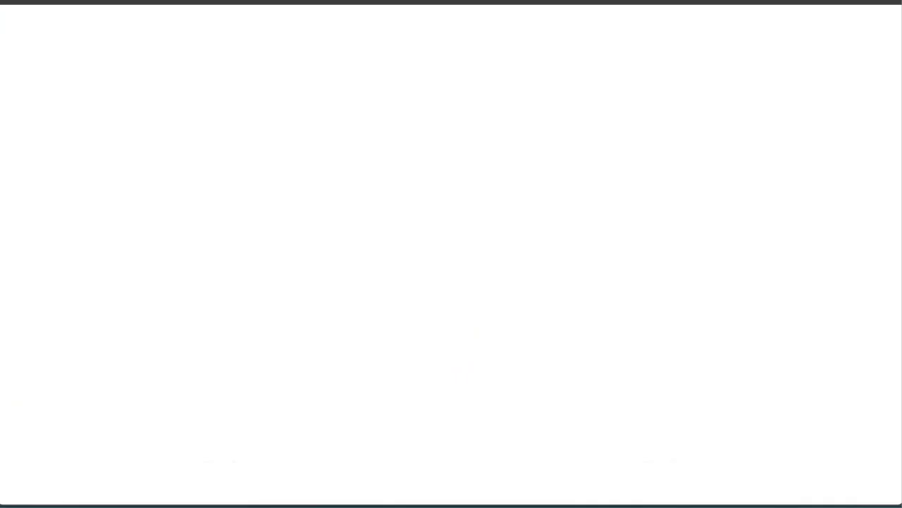
Step: Switch to the COA Exchange registration page and examine its Buyer and Supplier options
left_click(434, 134)
scroll(383, 262, "down", 3)
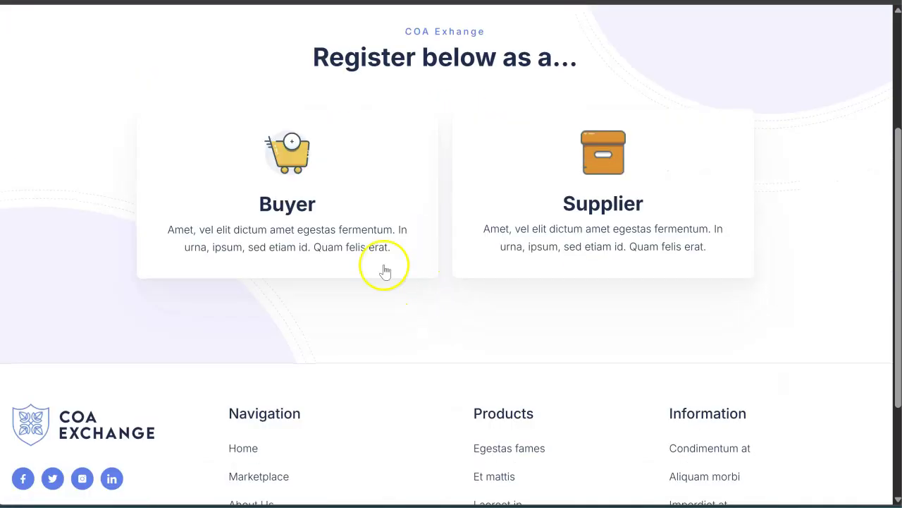
scroll(346, 250, "up", 2)
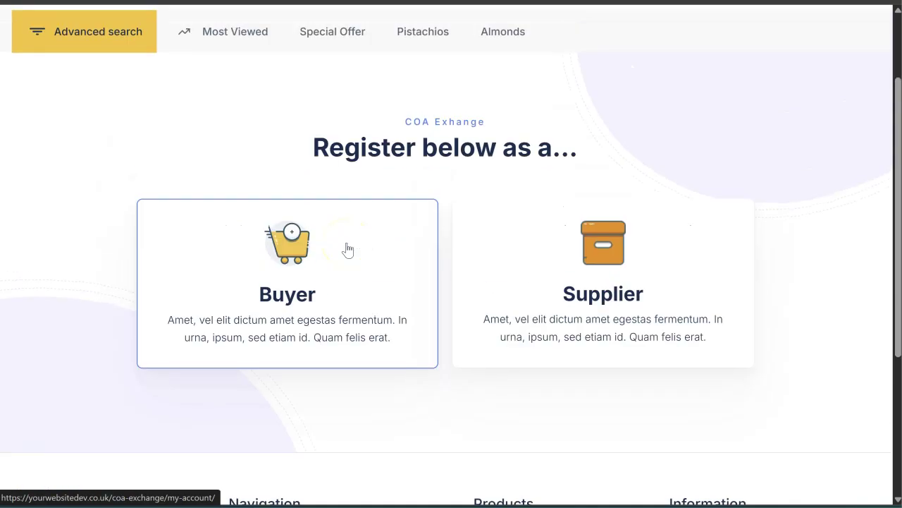
Step: Open the Supplier registration form and examine its four stages and its first name, last name and e-mail fields
left_click(611, 286)
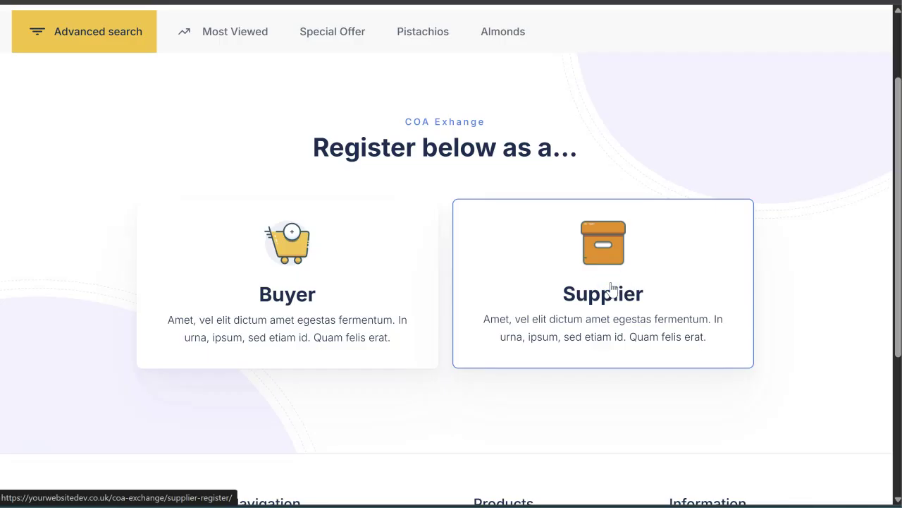
scroll(610, 286, "down", 3)
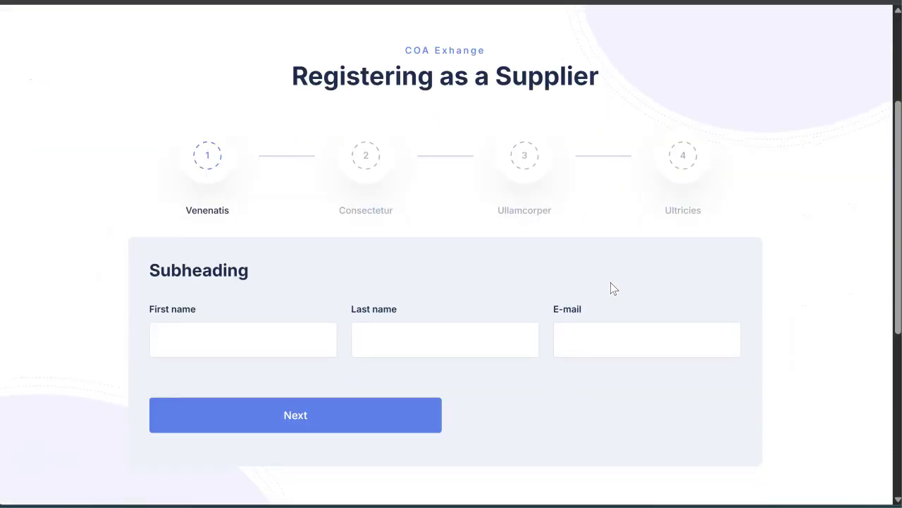
scroll(613, 288, "down", 1)
left_click(362, 109)
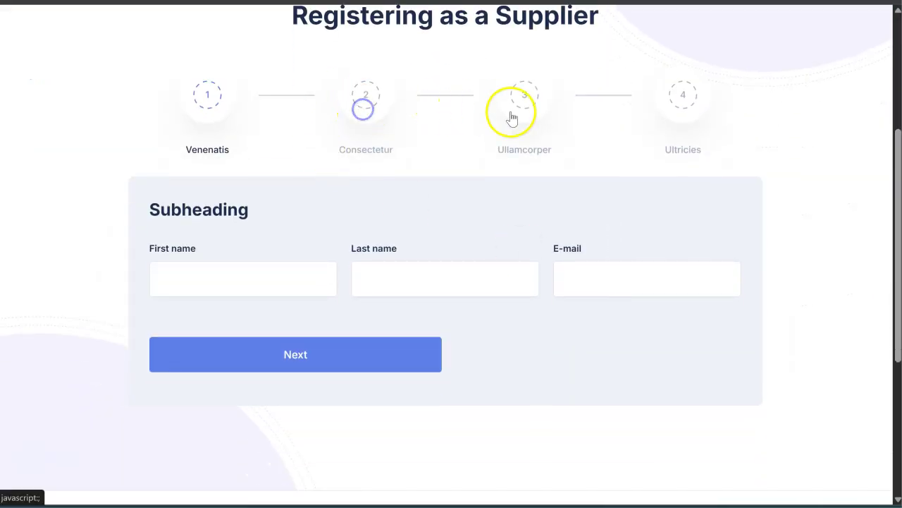
left_click(528, 82)
left_click(677, 105)
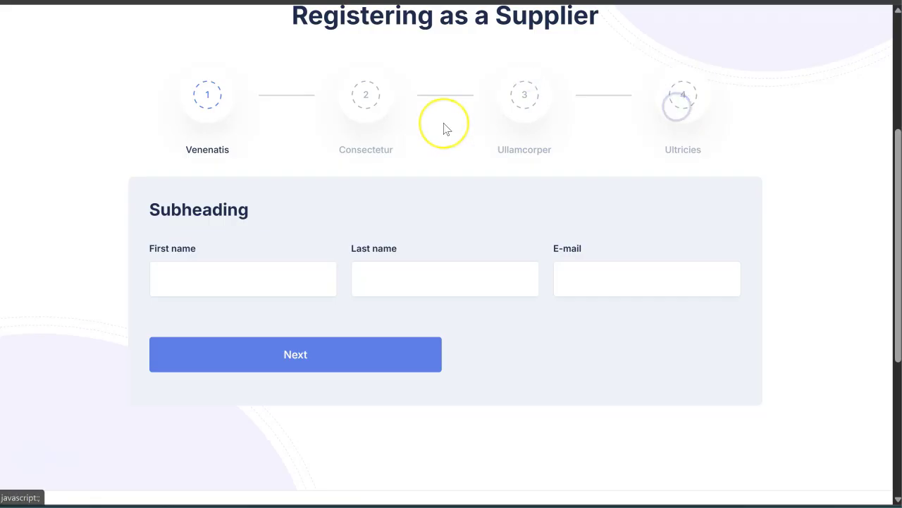
scroll(445, 129, "up", 3)
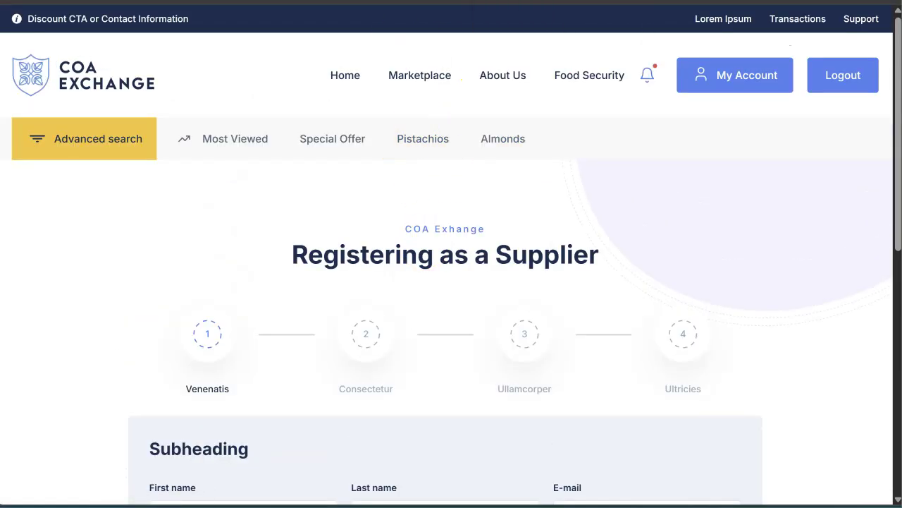
Step: Switch to the Supplier Dashboard's Manage Products page and look over its filters, product list and bulk actions
left_click(536, 2)
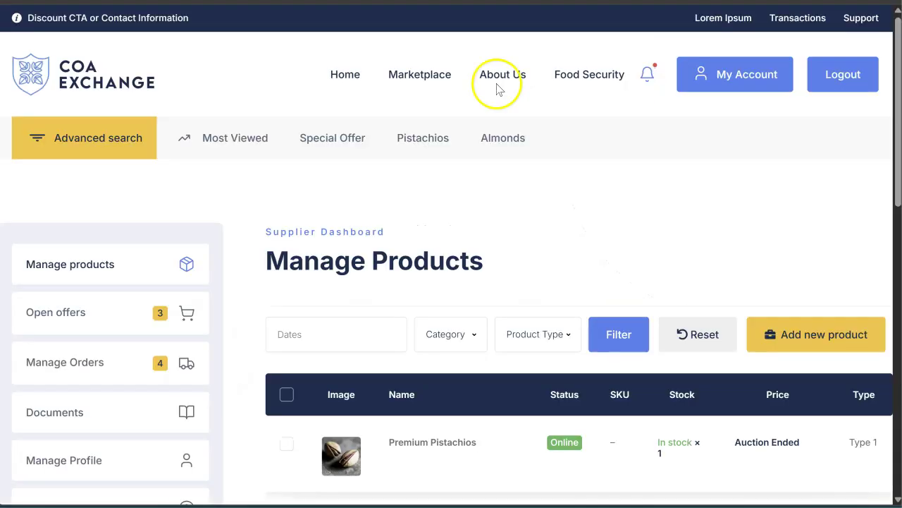
scroll(476, 191, "down", 1)
scroll(476, 191, "down", 2)
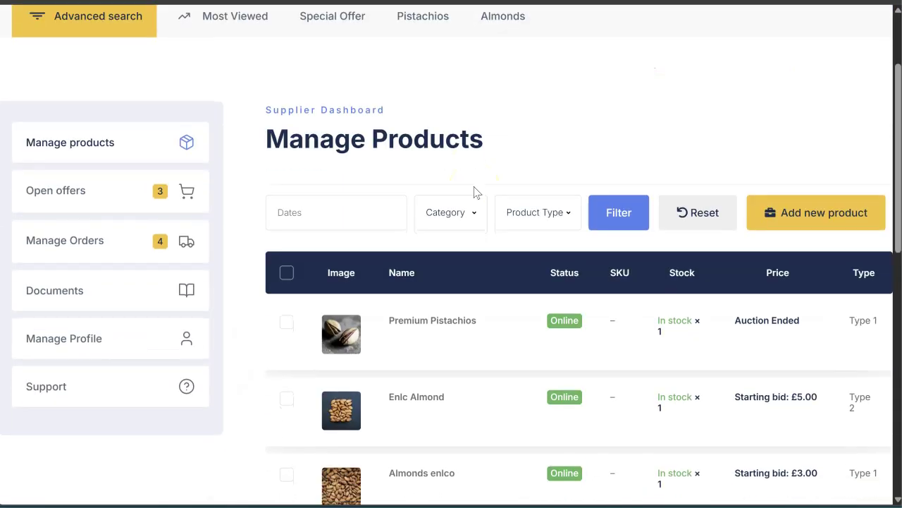
scroll(476, 191, "down", 7)
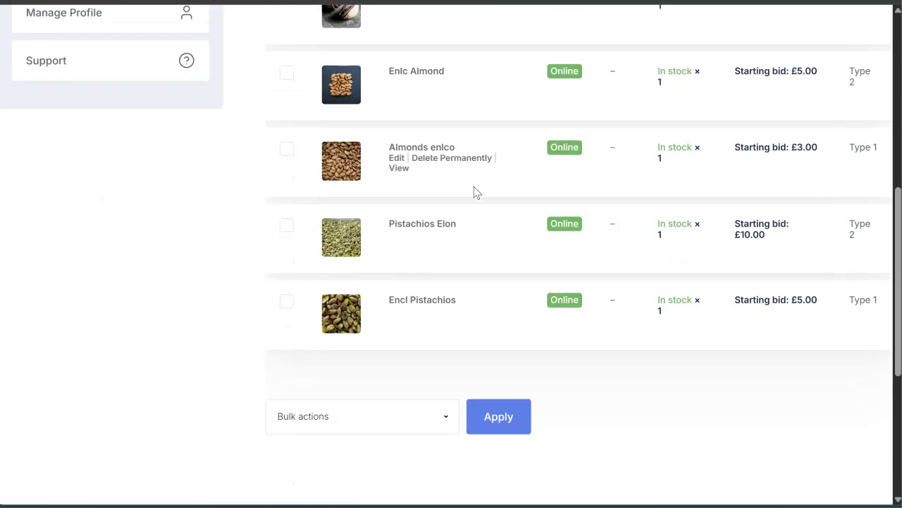
scroll(476, 191, "up", 10)
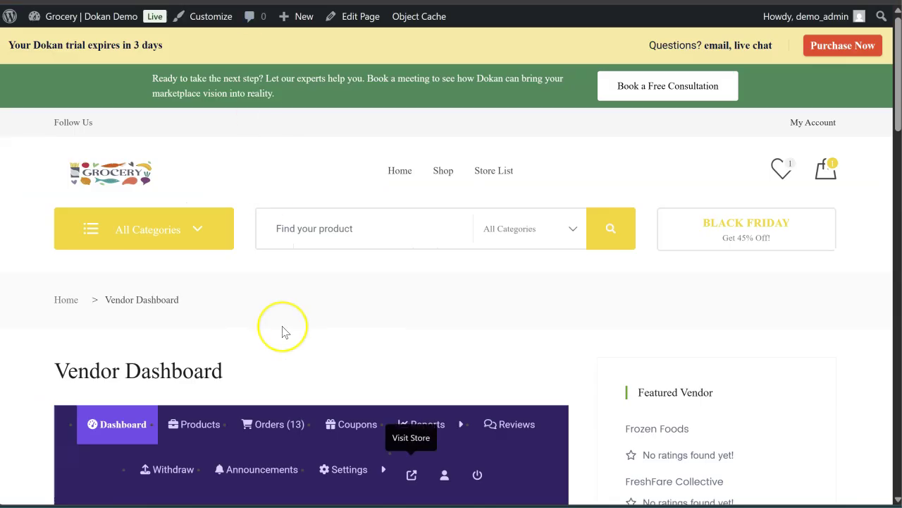
Step: Switch to Dokan's Grocery demo and view the Vendor Dashboard's menu and Overview for comparison
scroll(284, 332, "down", 4)
scroll(284, 331, "down", 4)
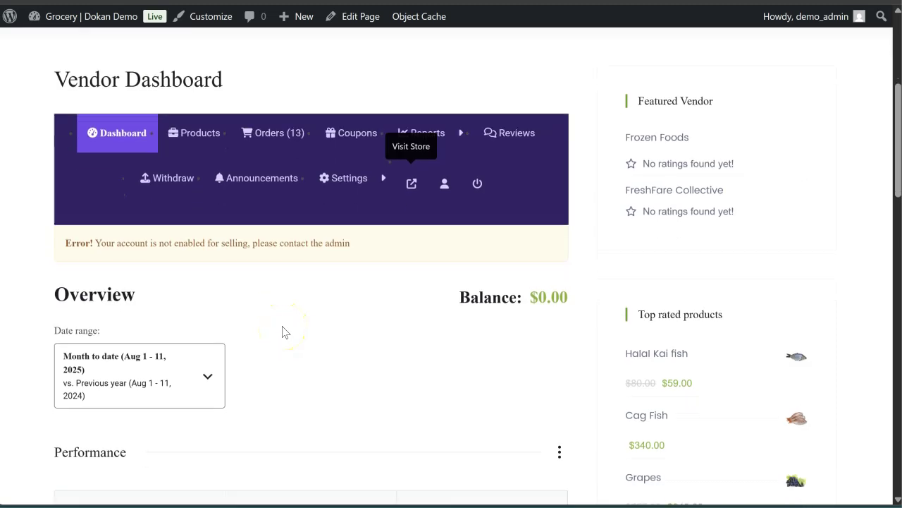
scroll(285, 332, "down", 3)
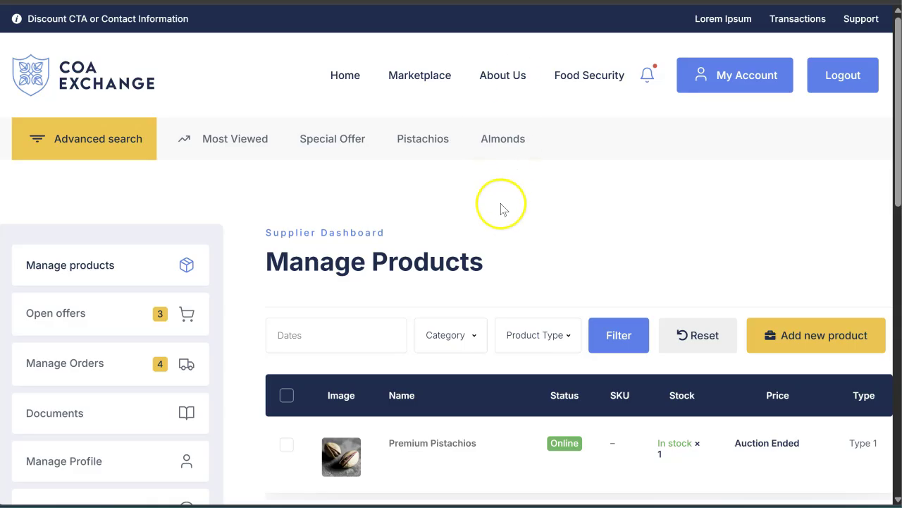
Step: Return to COA Exchange's Manage Products page and examine each product's status, stock, starting bid and type
scroll(501, 205, "down", 3)
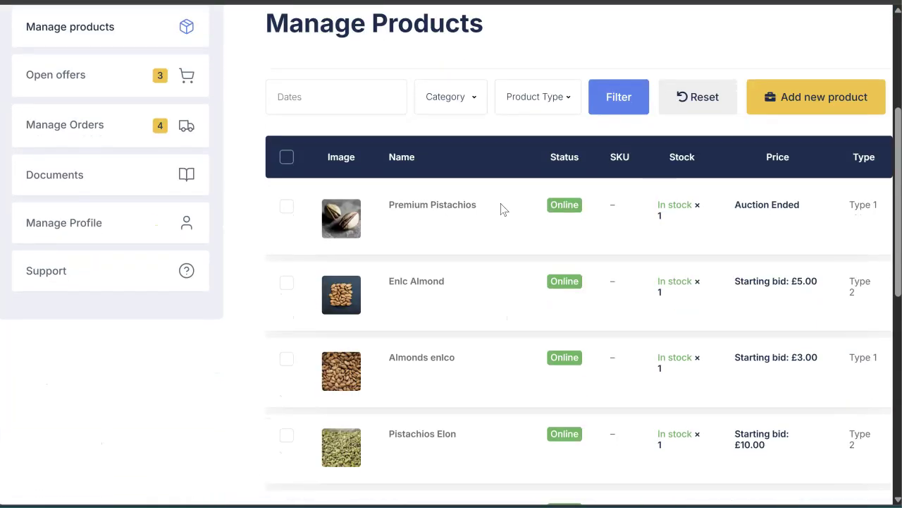
scroll(501, 208, "down", 2)
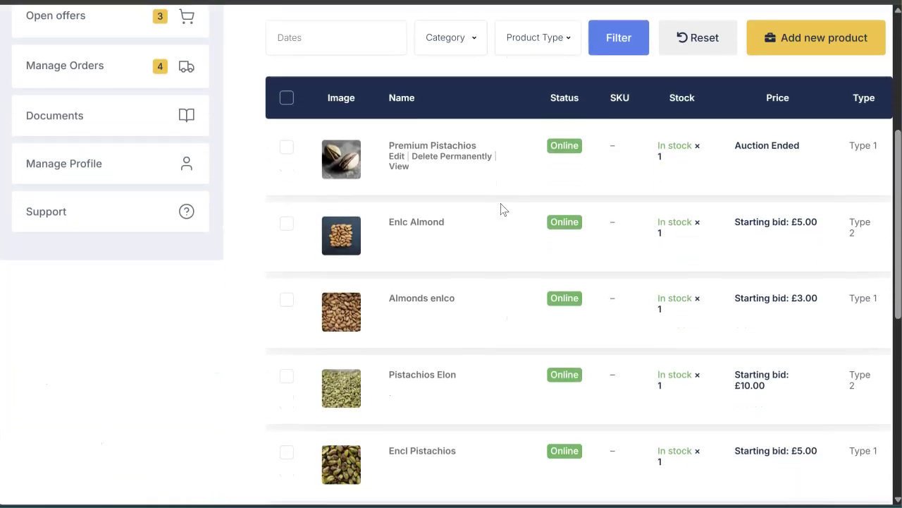
scroll(501, 208, "up", 3)
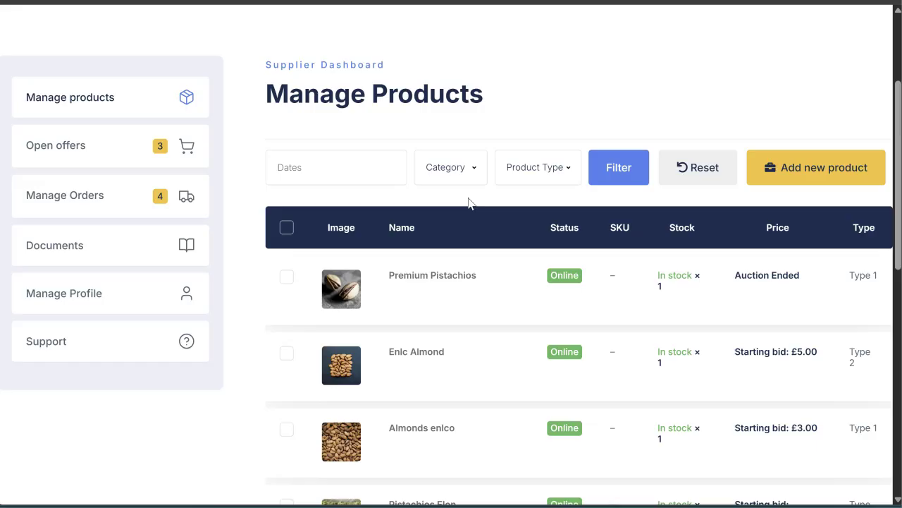
scroll(471, 203, "up", 3)
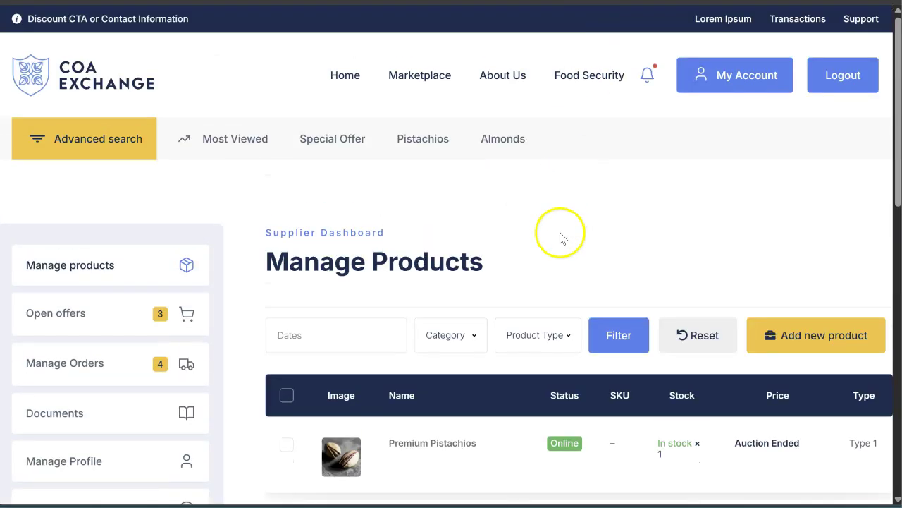
Step: Open the new auction product form, examine its product details, bidding, price and date options, and return to Manage Products
scroll(560, 235, "down", 1)
left_click(774, 262)
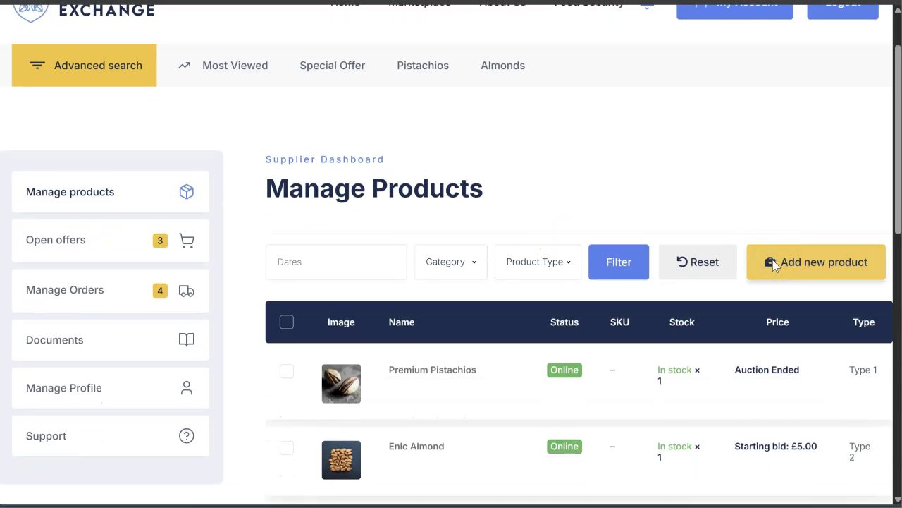
scroll(534, 264, "down", 7)
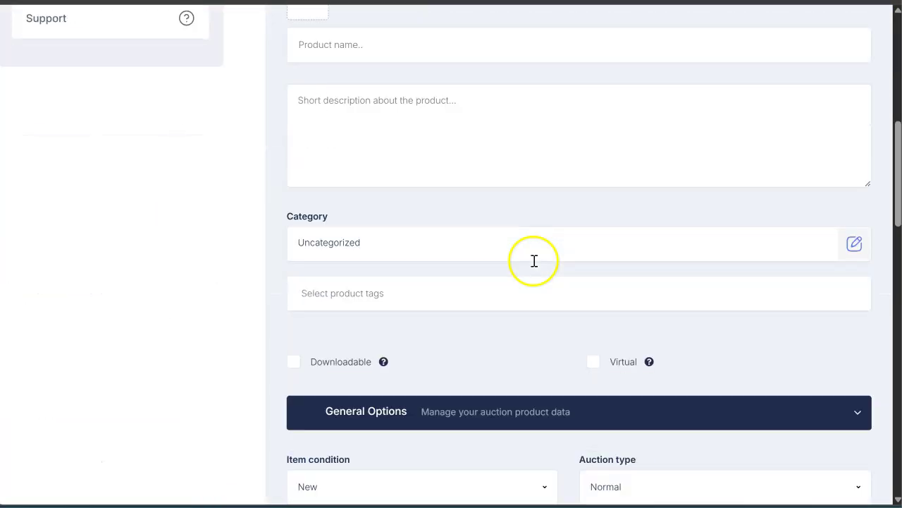
scroll(533, 266, "down", 5)
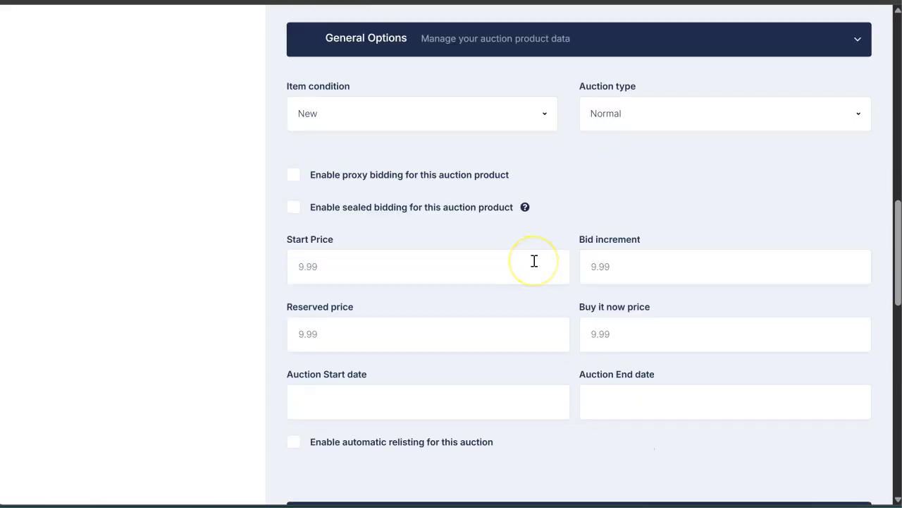
scroll(535, 263, "down", 3)
scroll(533, 266, "down", 7)
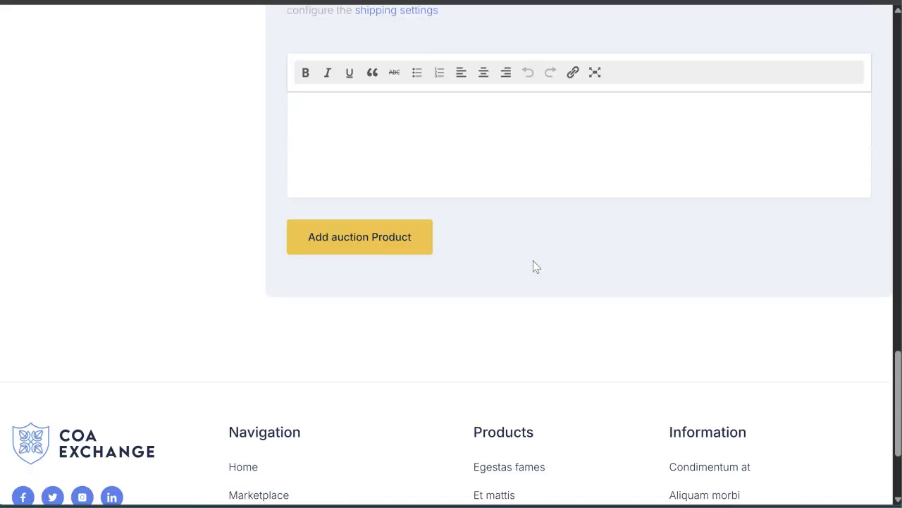
scroll(533, 266, "up", 9)
scroll(534, 266, "up", 13)
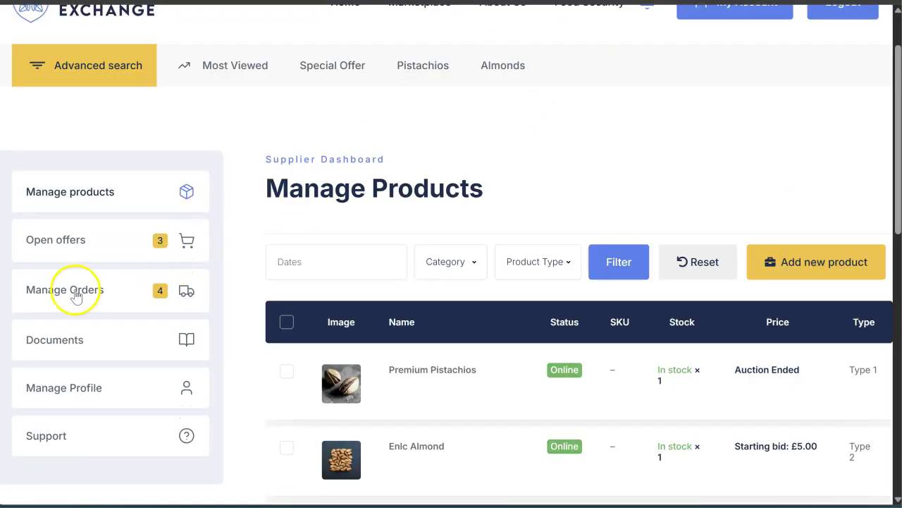
Step: Open the Manage Orders page and examine each order's status, price, quantity, chain of custody and shipping information
left_click(76, 294)
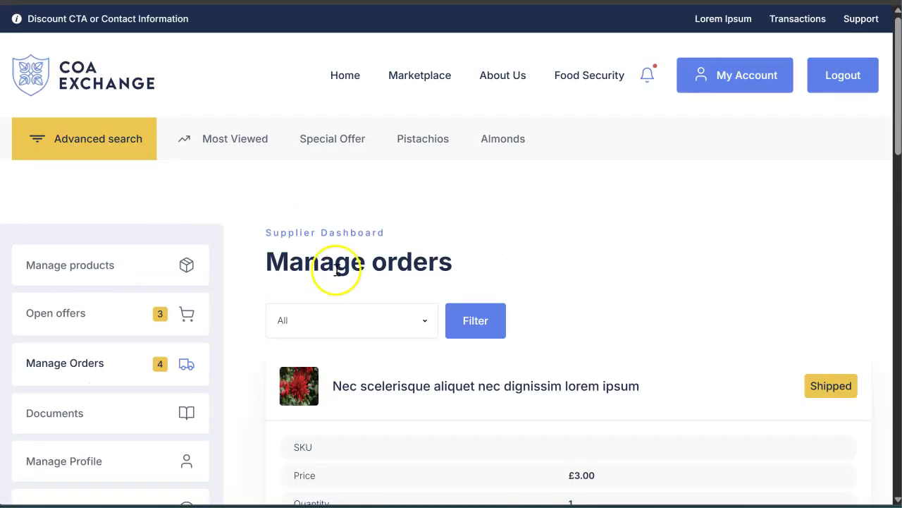
scroll(337, 268, "down", 3)
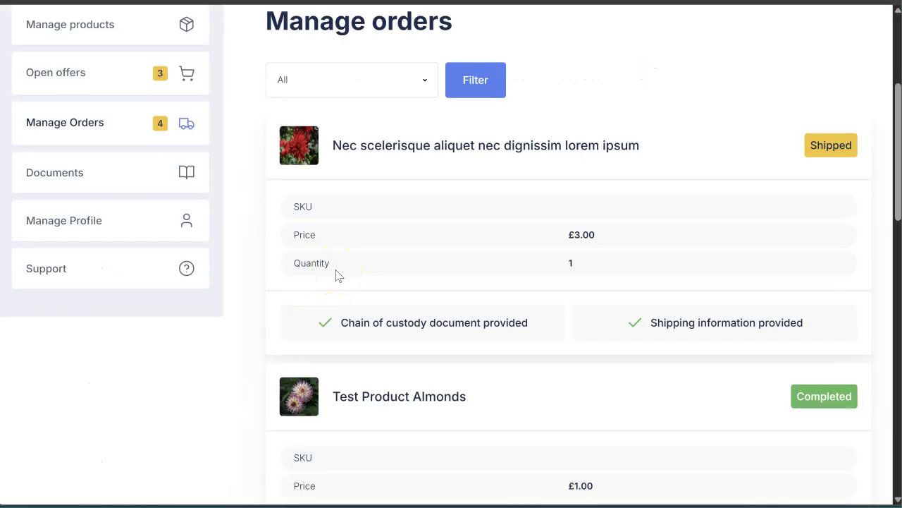
scroll(337, 275, "down", 5)
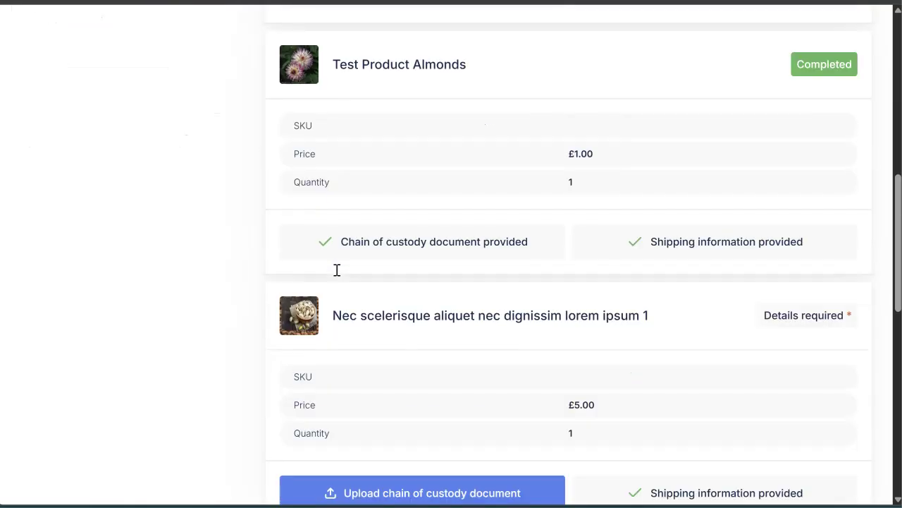
scroll(337, 275, "down", 2)
scroll(337, 275, "up", 10)
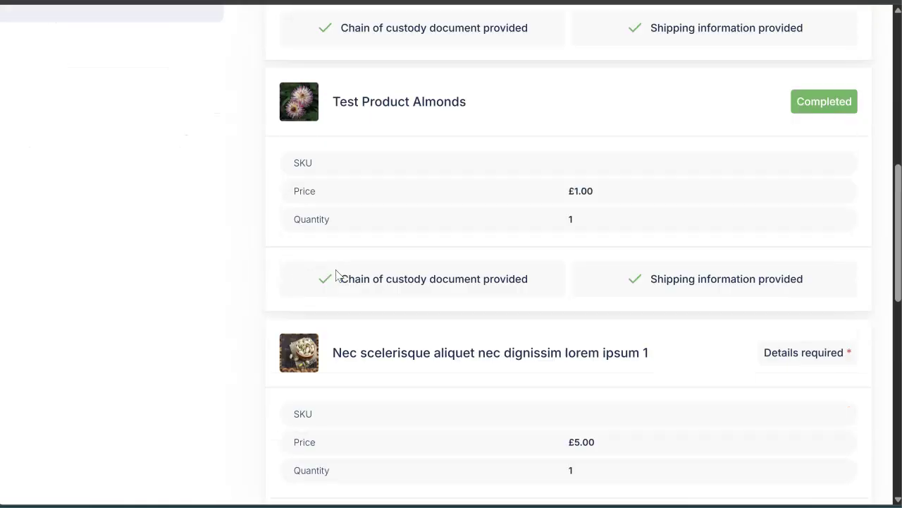
scroll(337, 275, "down", 1)
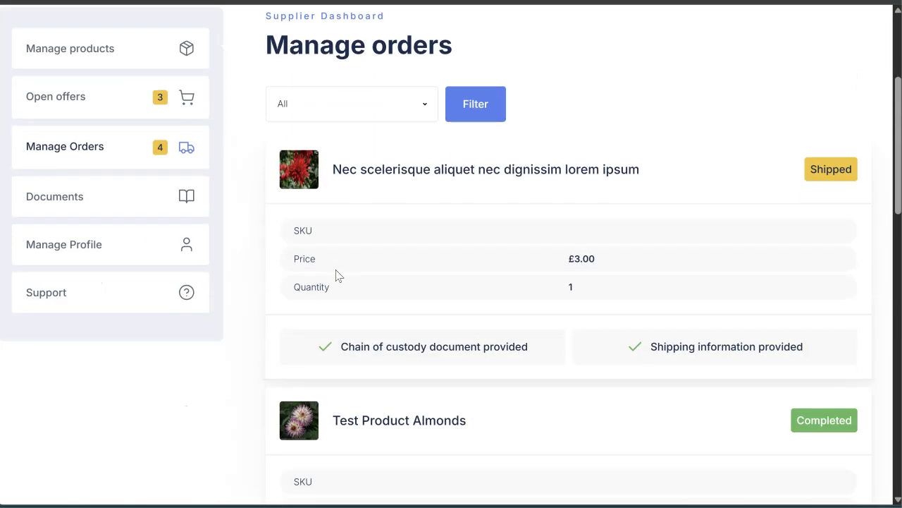
scroll(337, 275, "down", 3)
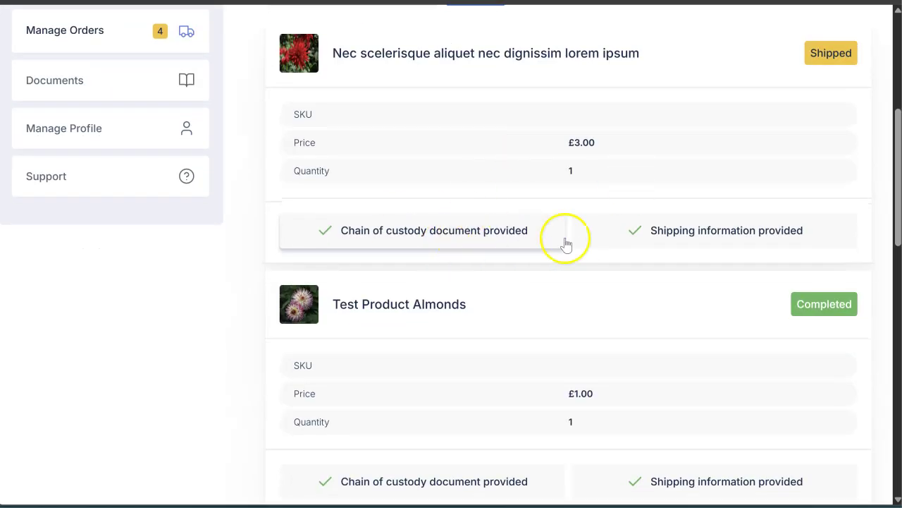
scroll(629, 245, "down", 3)
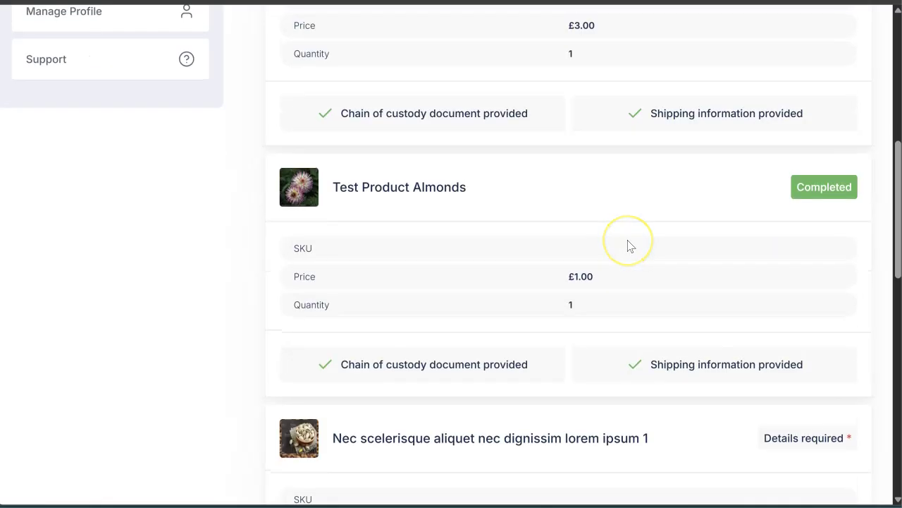
scroll(629, 243, "down", 3)
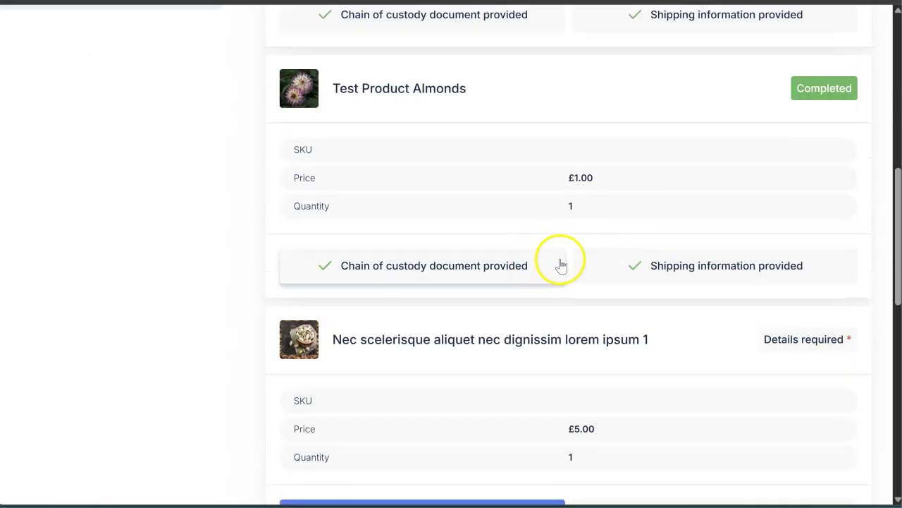
scroll(668, 147, "up", 5)
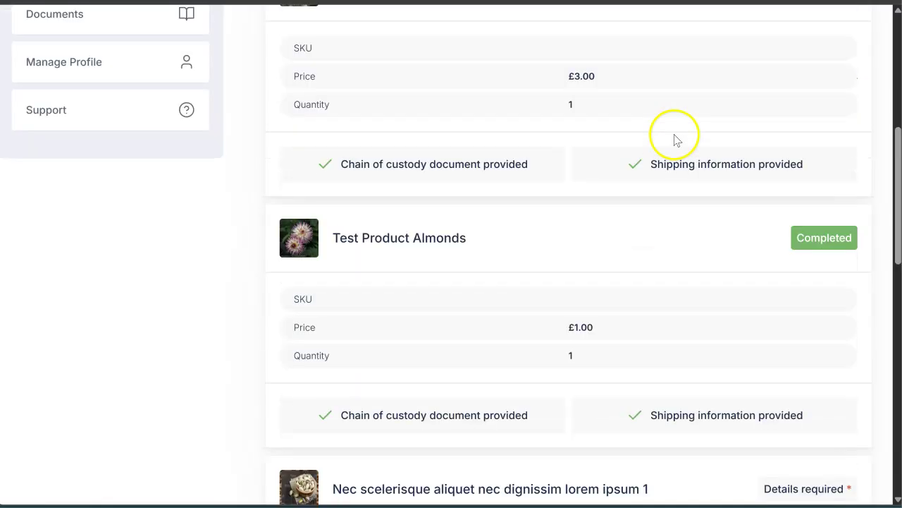
scroll(653, 194, "down", 5)
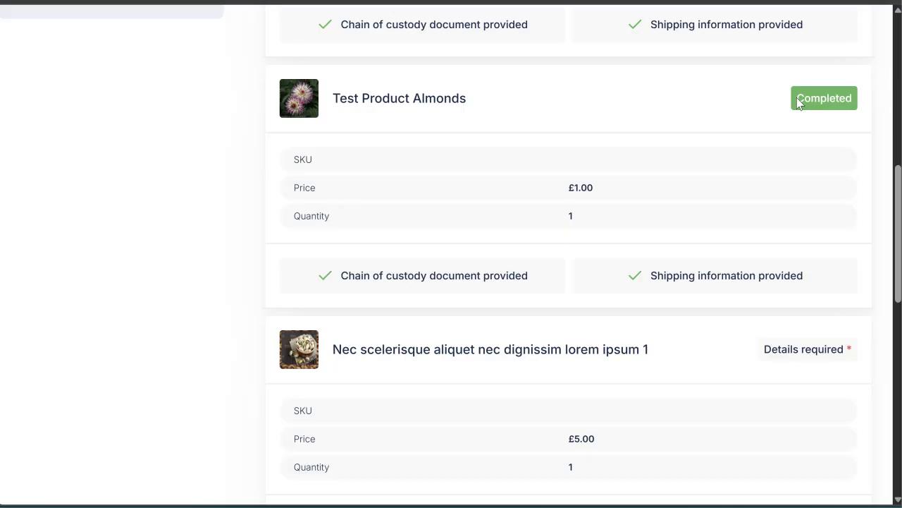
Step: View the chain of custody and shipping information upload forms for the orders requiring details, closing each without uploading
scroll(705, 141, "down", 4)
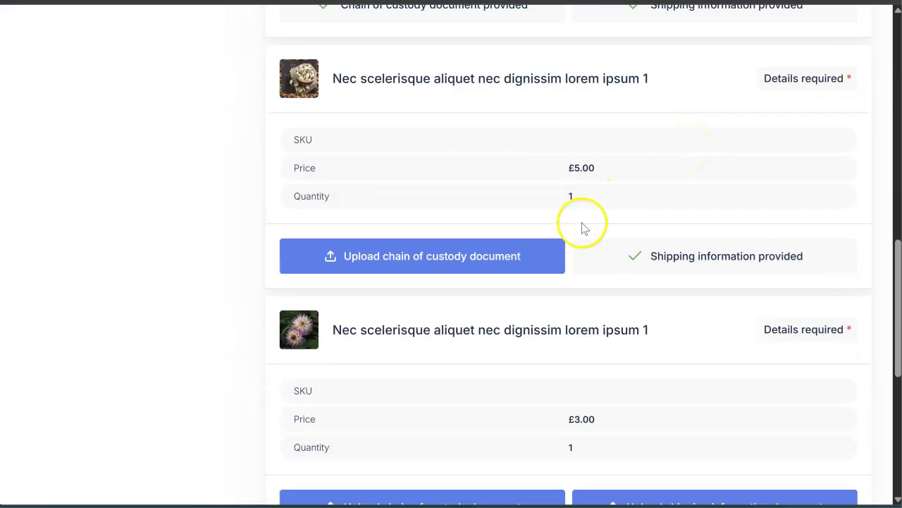
left_click(519, 263)
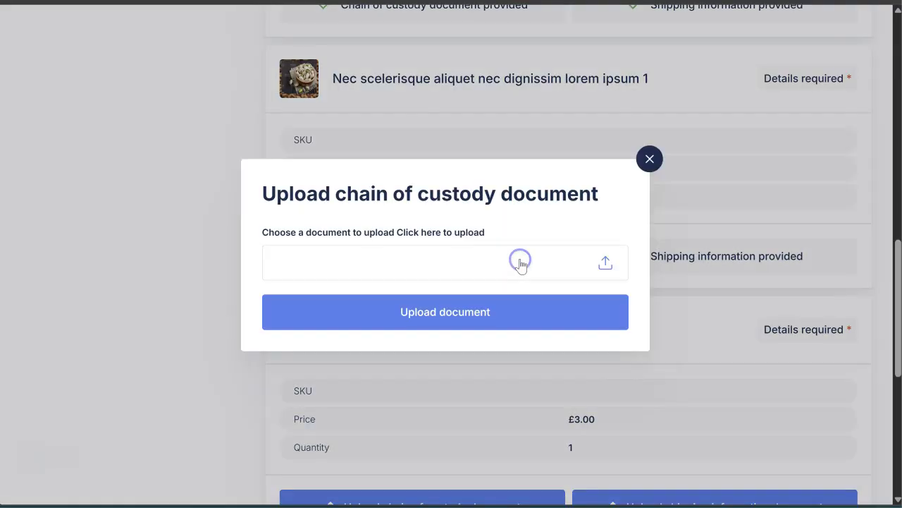
left_click(649, 161)
scroll(524, 218, "down", 4)
left_click(428, 251)
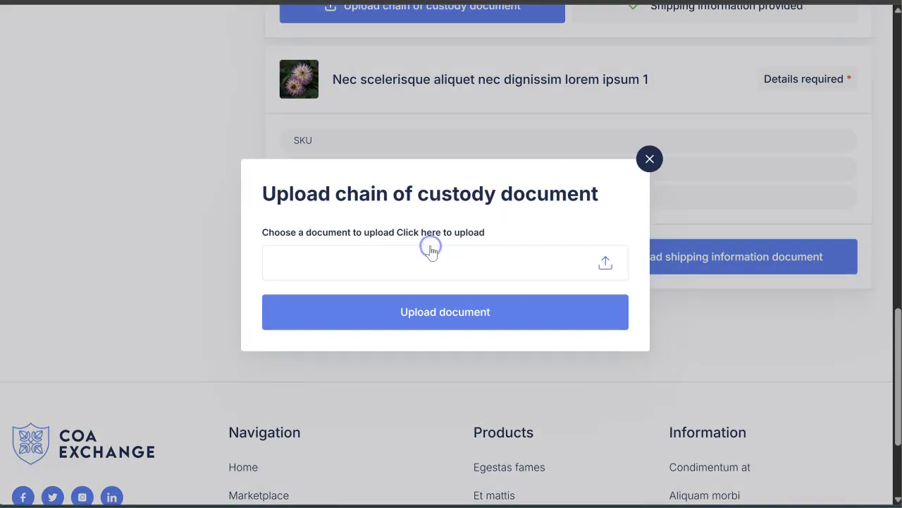
left_click(649, 159)
left_click(684, 269)
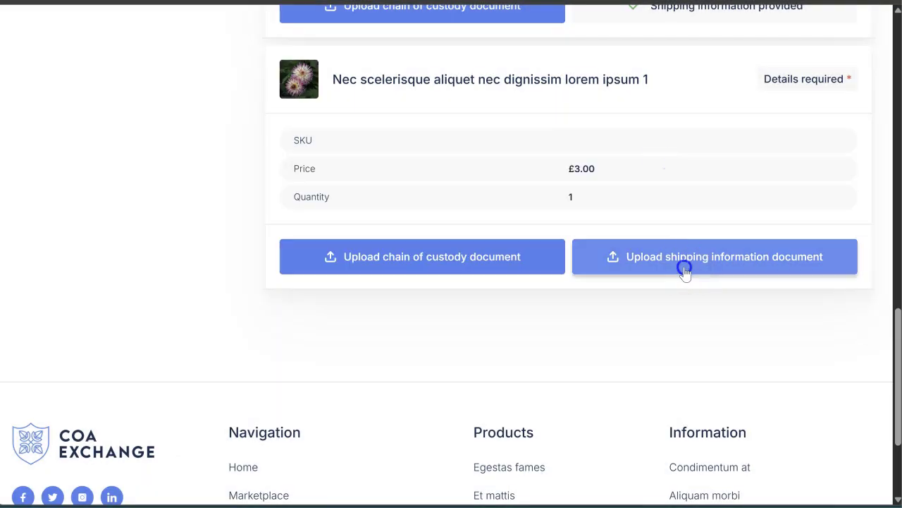
left_click(648, 146)
Step: Open the supplier's Documents page and look over the listed files with their upload times and expiry
scroll(406, 173, "up", 7)
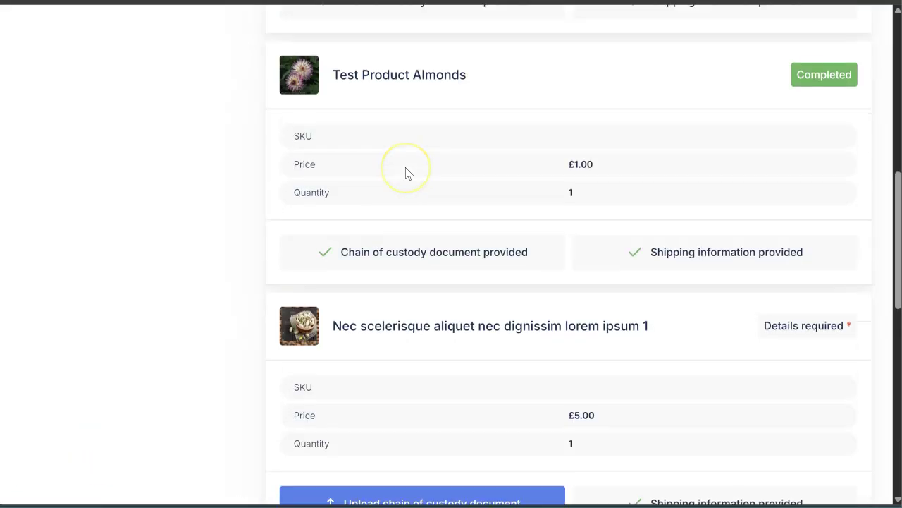
scroll(405, 171, "up", 10)
scroll(212, 212, "down", 2)
left_click(94, 283)
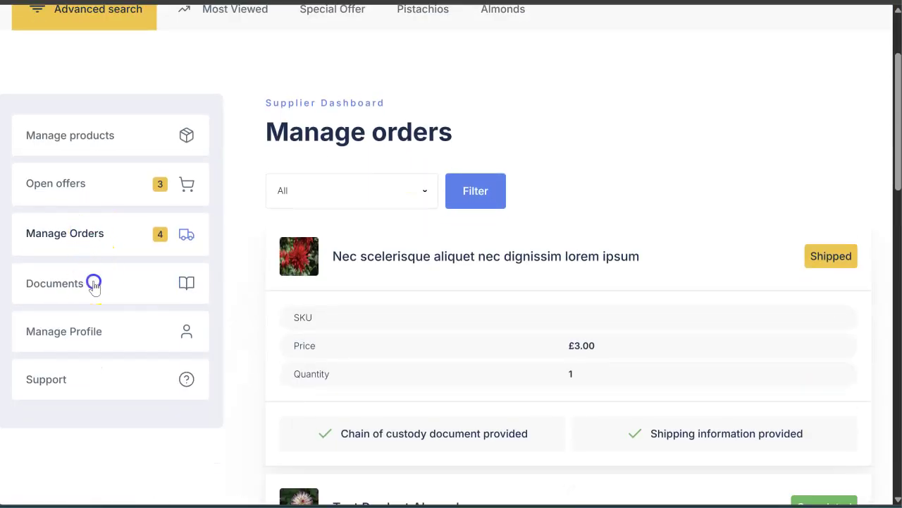
scroll(381, 308, "down", 1)
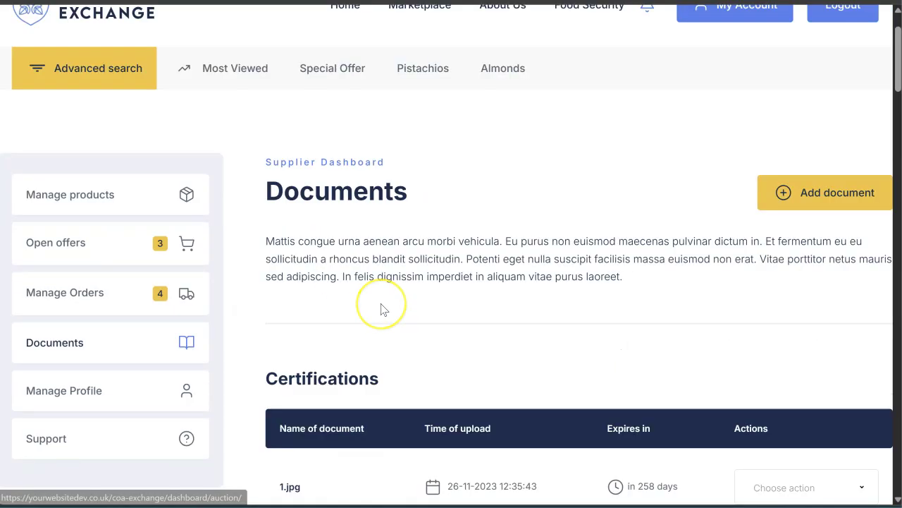
scroll(380, 309, "down", 4)
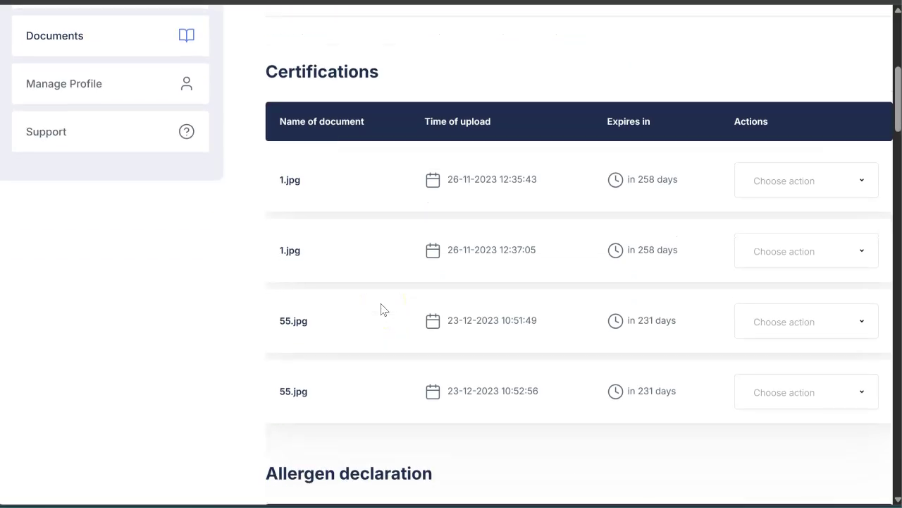
scroll(381, 309, "down", 2)
scroll(381, 309, "down", 8)
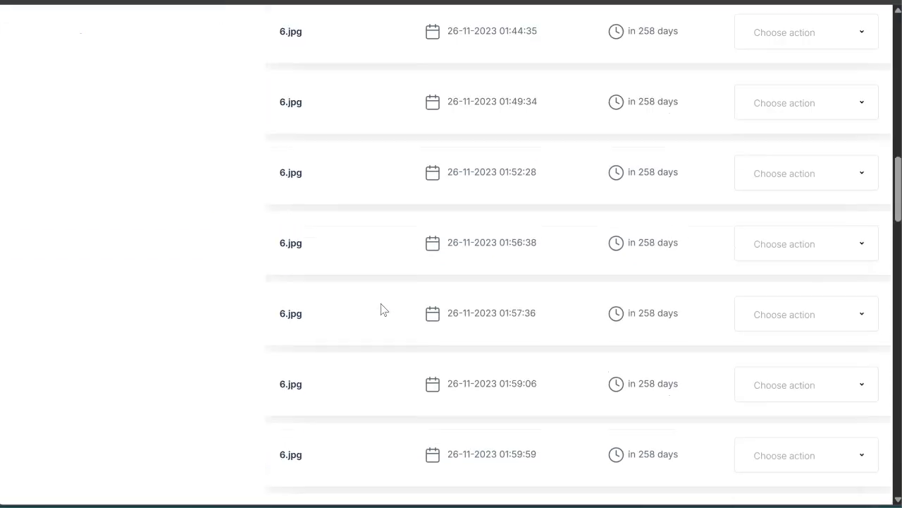
scroll(380, 308, "down", 4)
scroll(381, 309, "up", 3)
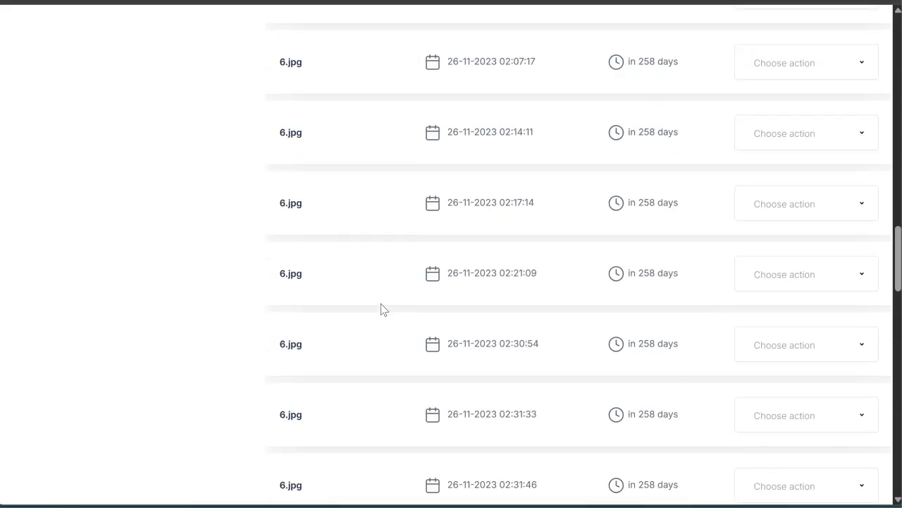
Step: Check the action choices for the 6.jpg document uploaded at 02:14:11 and return to the Certifications list
left_click(772, 165)
left_click(772, 165)
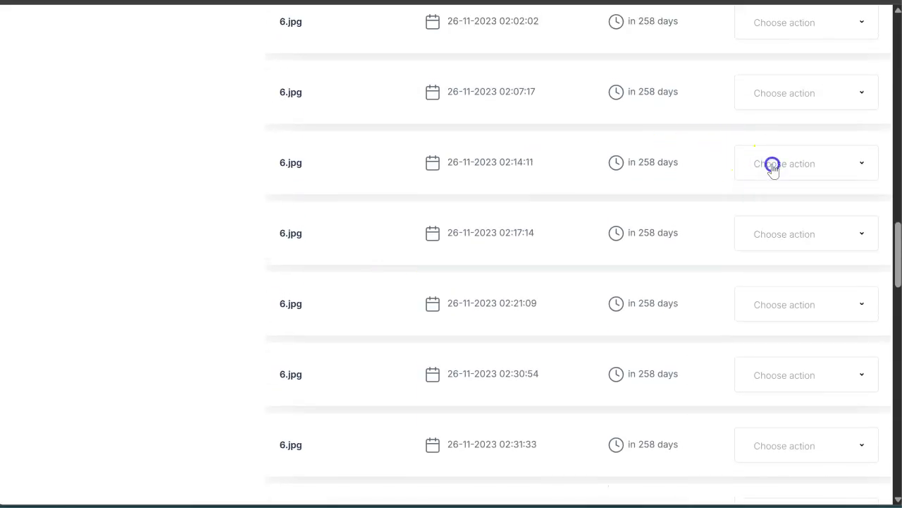
scroll(463, 177, "up", 15)
scroll(463, 181, "down", 5)
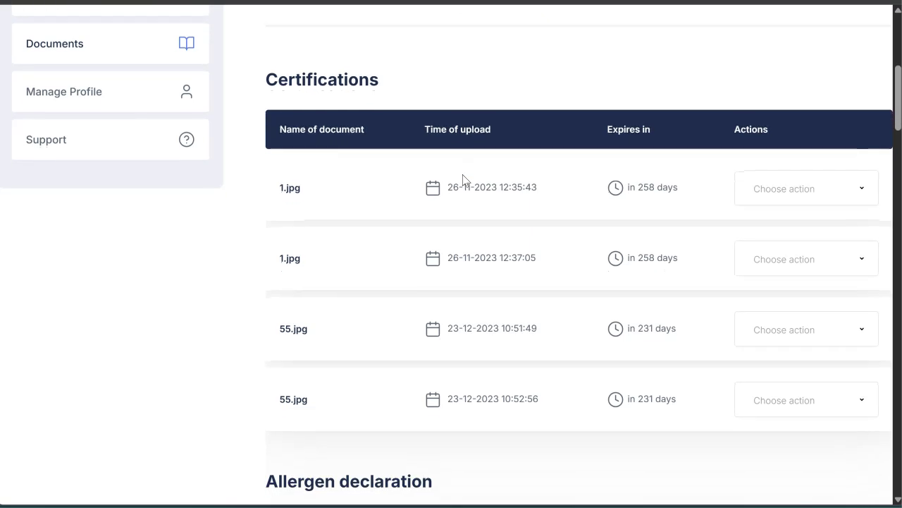
Step: Open the new document upload form, view its file and filing category fields, and close it without uploading
scroll(464, 180, "up", 4)
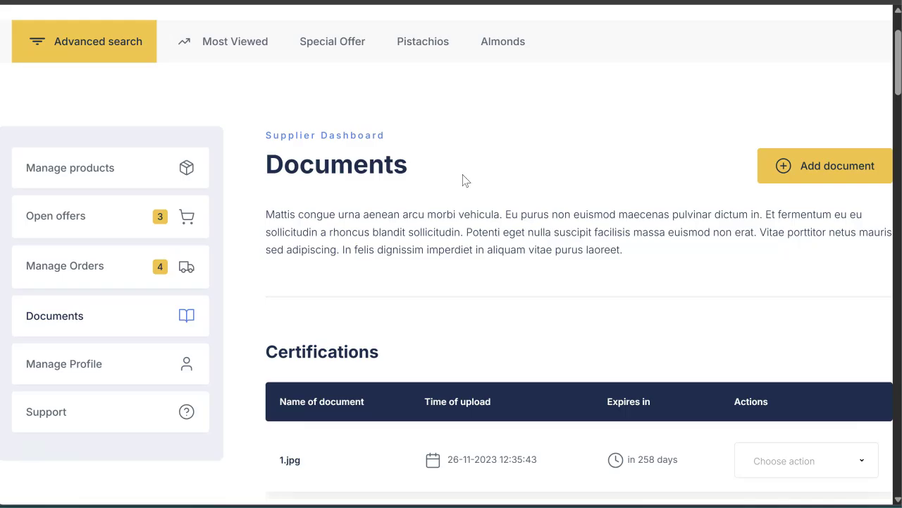
scroll(463, 181, "down", 1)
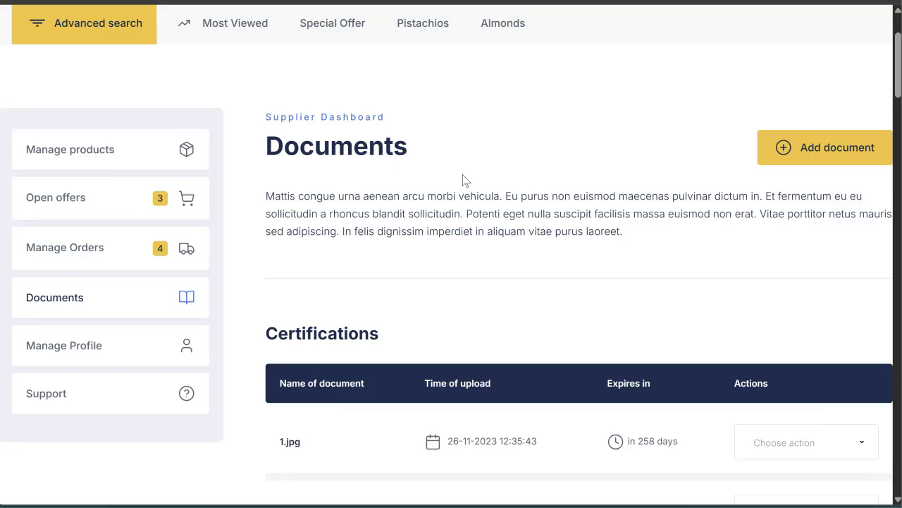
left_click(810, 146)
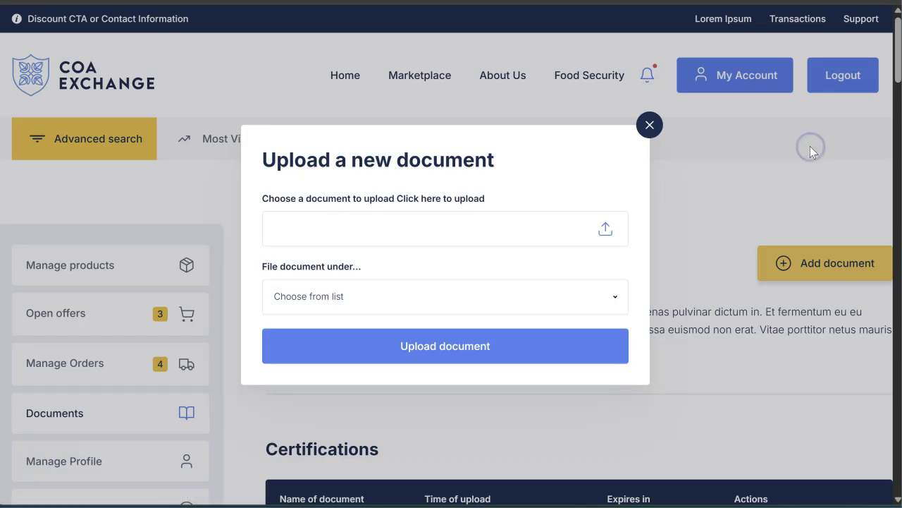
left_click(649, 127)
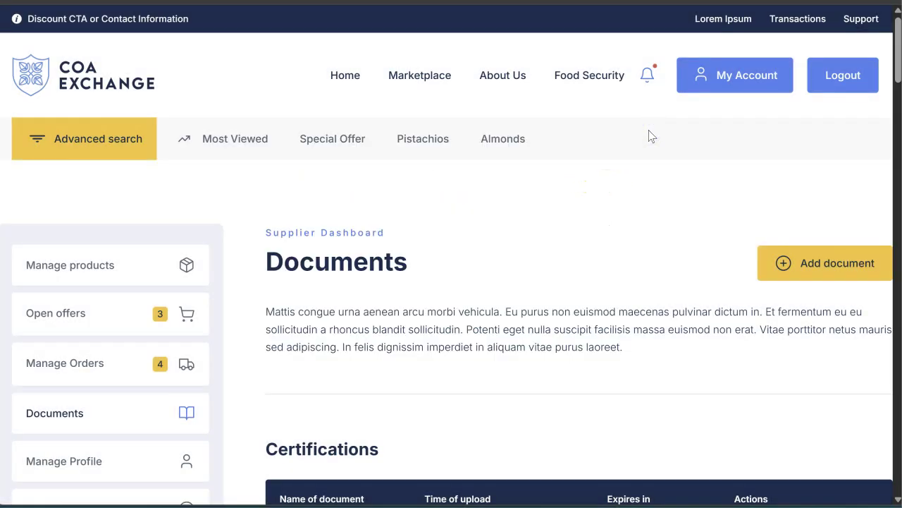
Step: Examine the document sections from Certifications through Process flow chart, Product spec sheet, Certificate of approval, Nutritionals and SQF/BRC
scroll(653, 137, "down", 1)
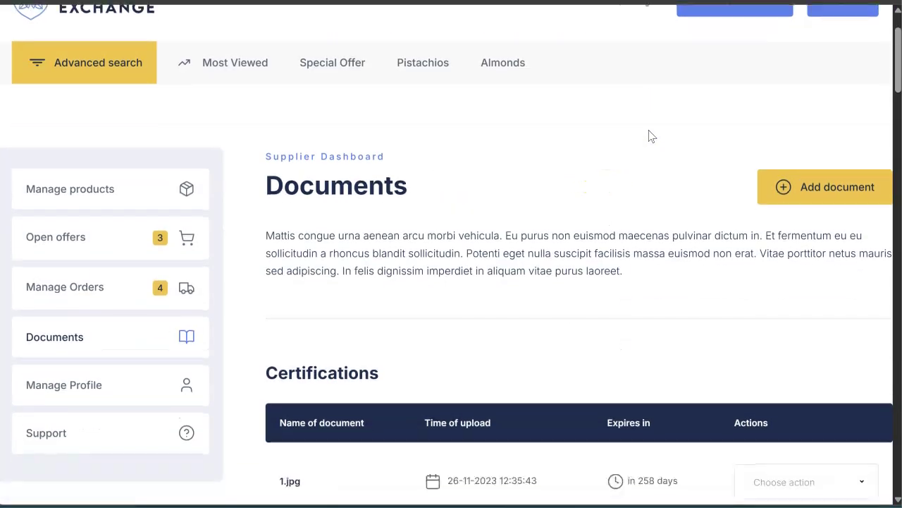
scroll(519, 228, "down", 1)
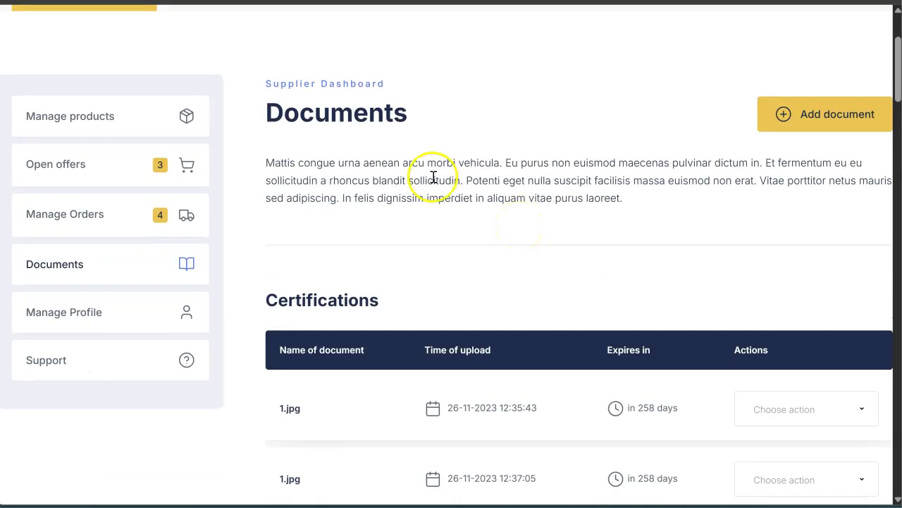
scroll(389, 188, "down", 3)
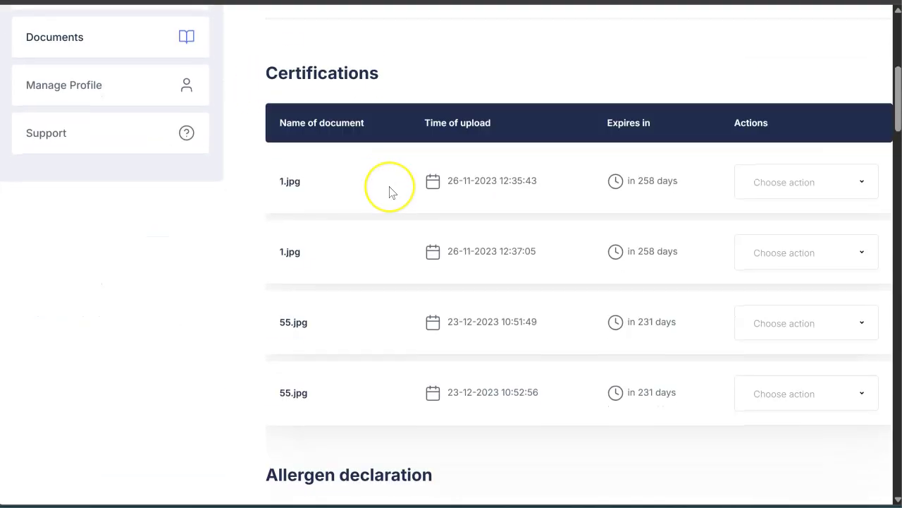
scroll(390, 191, "down", 7)
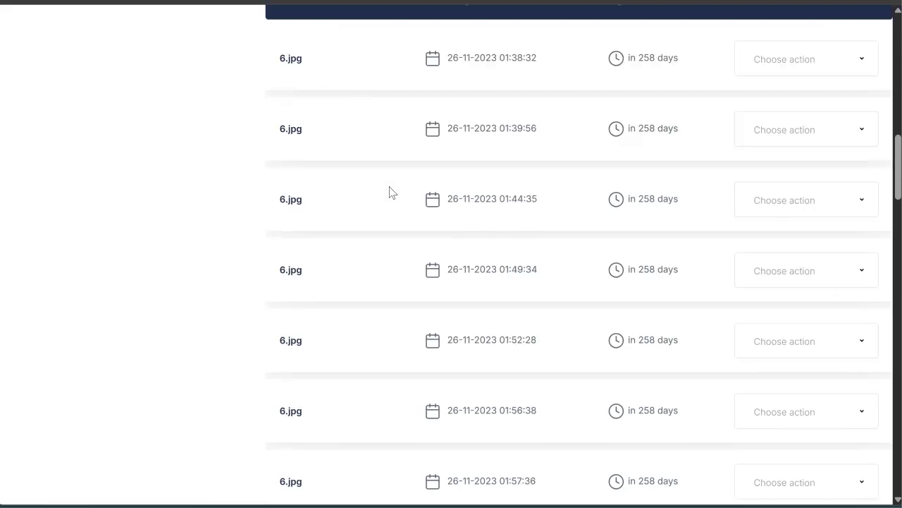
scroll(392, 192, "down", 20)
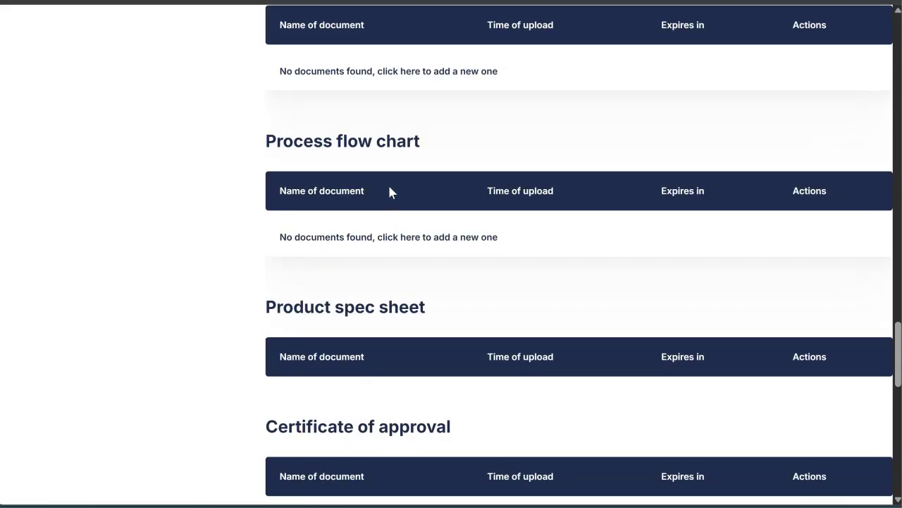
scroll(390, 192, "down", 5)
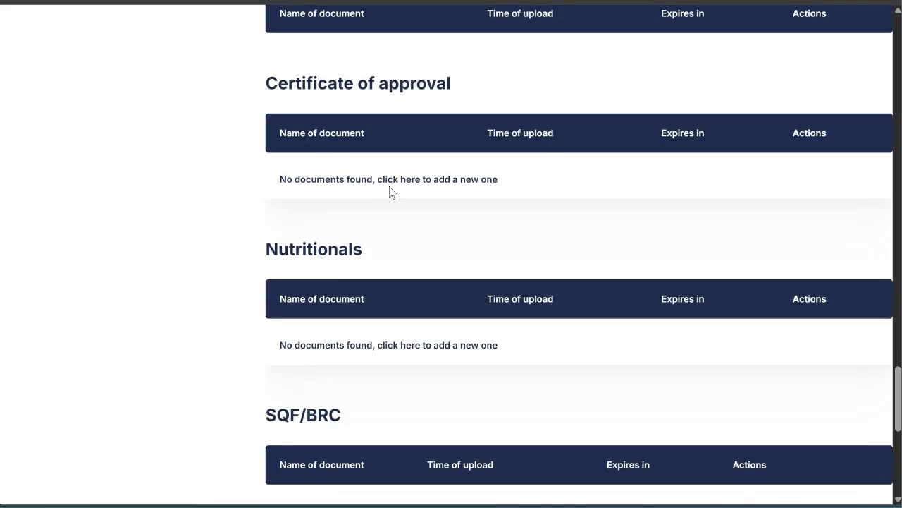
scroll(392, 192, "down", 3)
Step: Switch to the Open Offers page and examine the received offers' prices, quantities and accept or reject options
scroll(392, 192, "up", 20)
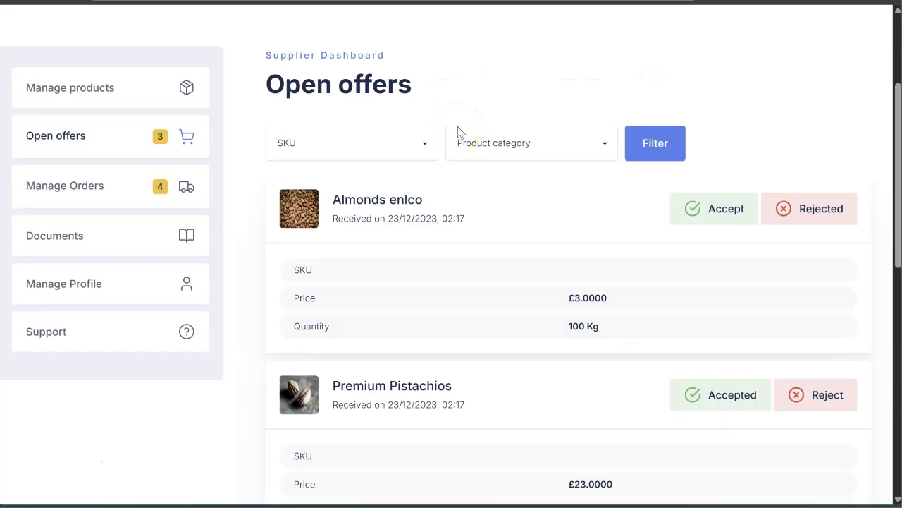
scroll(457, 132, "down", 1)
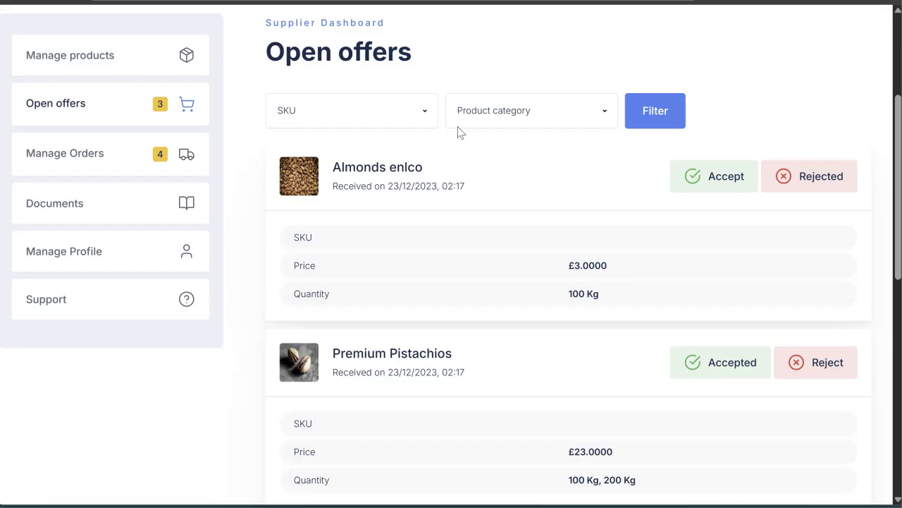
scroll(457, 133, "down", 2)
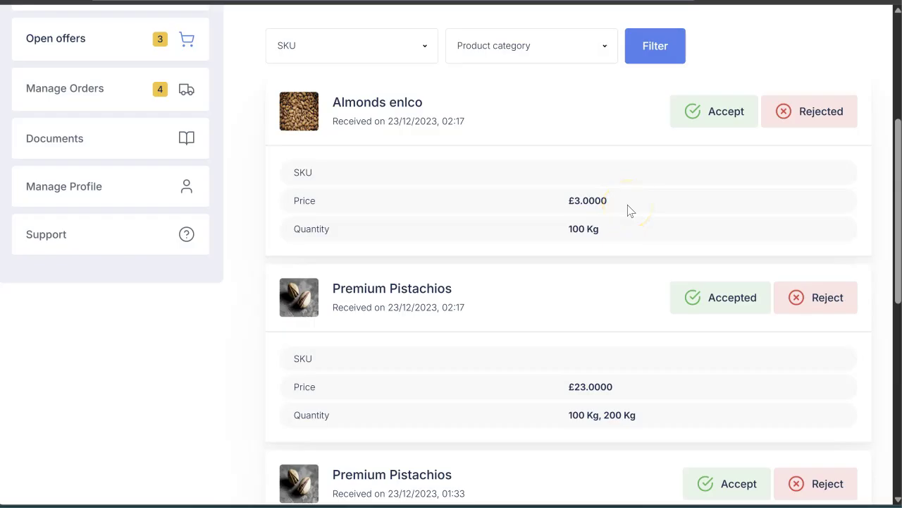
Step: Examine the remaining Premium Pistachios offer, then open The Almond Store's public page and view its company profile
scroll(560, 261, "down", 5)
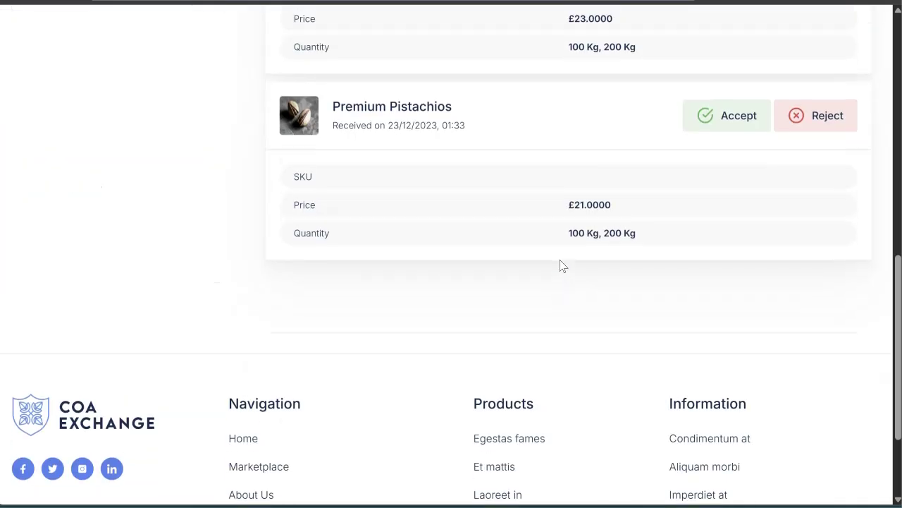
scroll(562, 265, "up", 6)
scroll(562, 265, "up", 3)
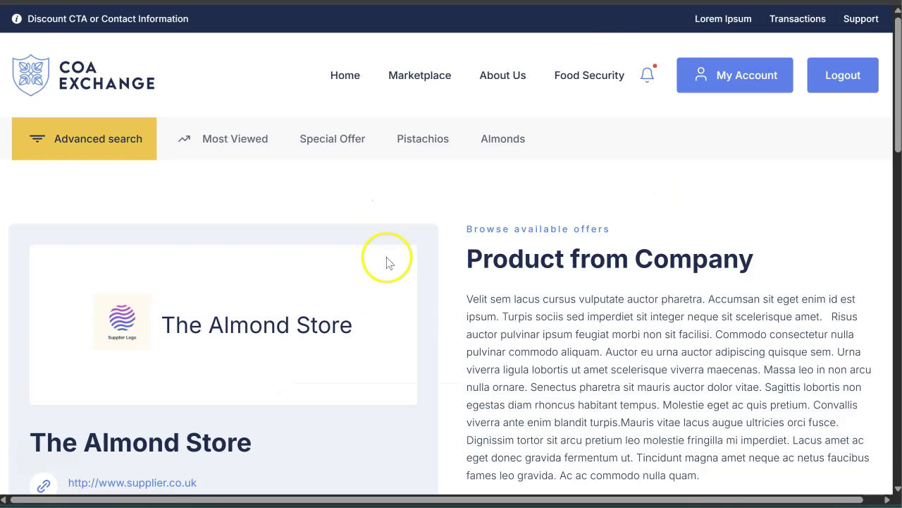
scroll(387, 263, "down", 1)
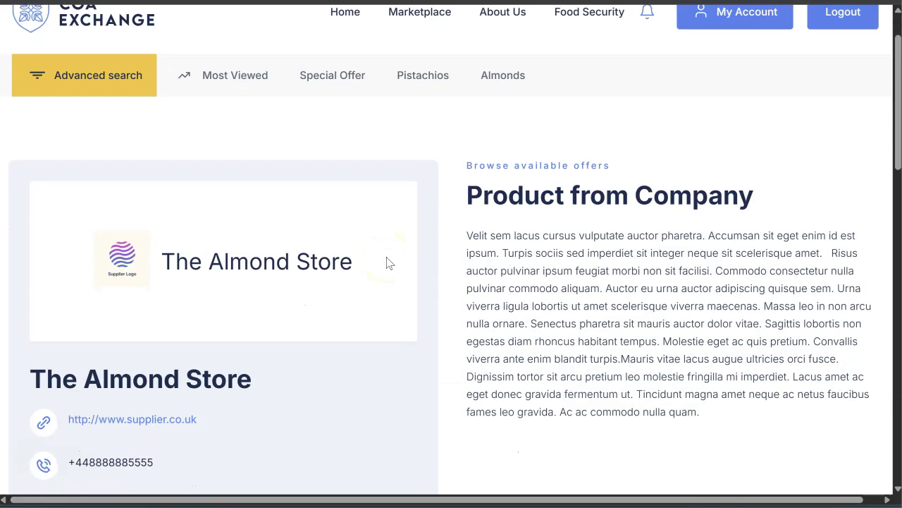
scroll(386, 263, "down", 2)
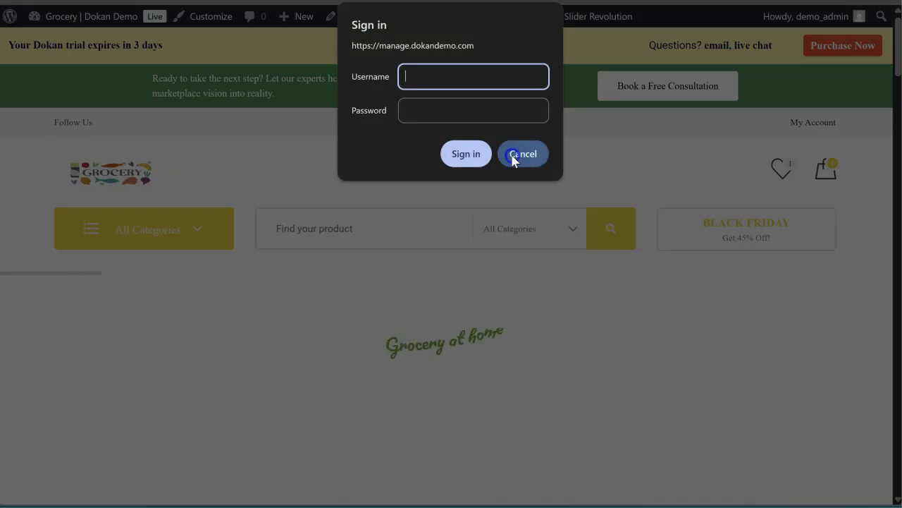
Step: Switch to the Dokan Grocery demo, dismiss the sign-in request and examine the Vendor Dashboard's navigation and sales performance figures
left_click(513, 157)
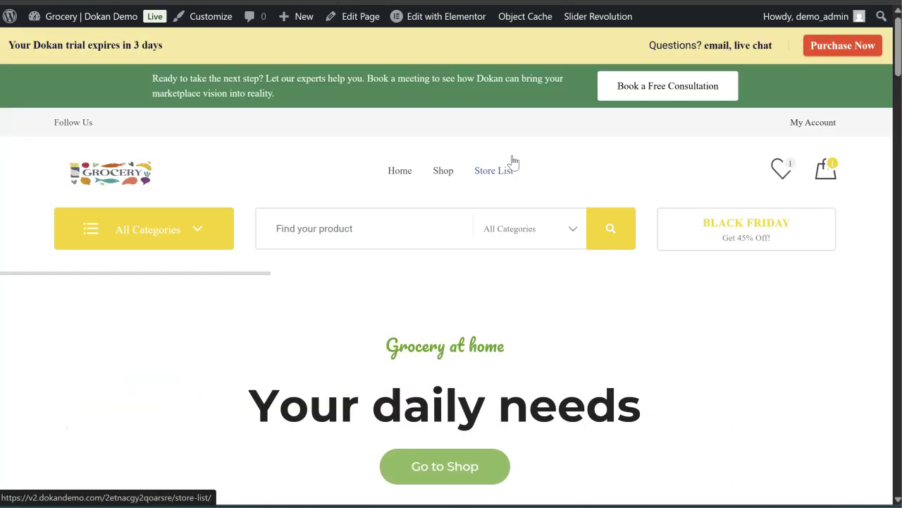
scroll(274, 268, "down", 5)
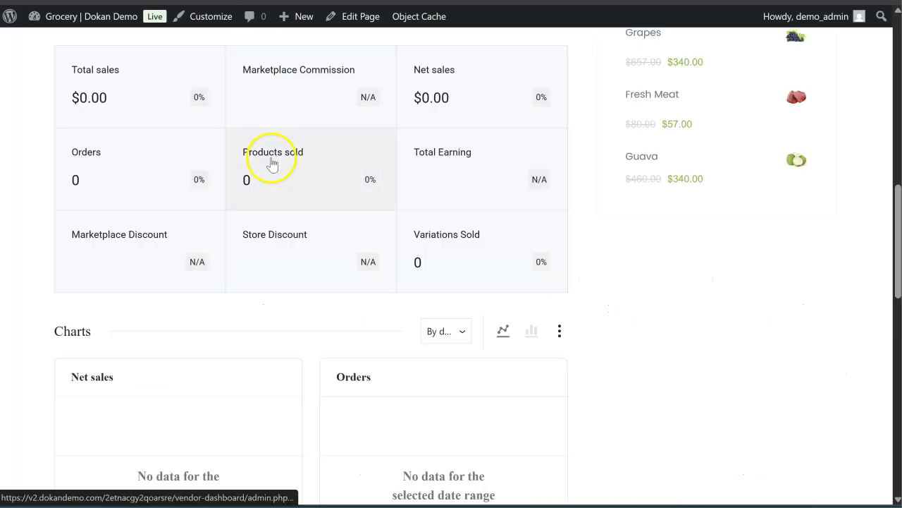
scroll(272, 160, "up", 6)
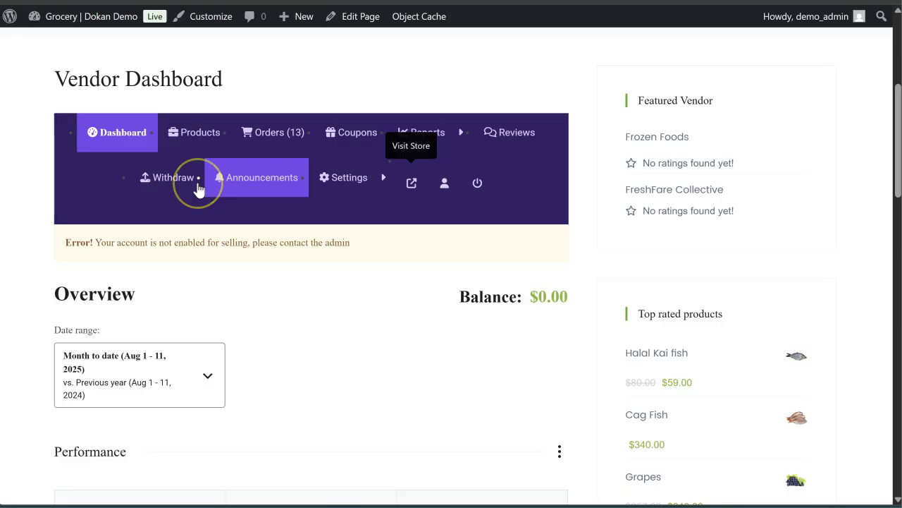
scroll(197, 181, "up", 4)
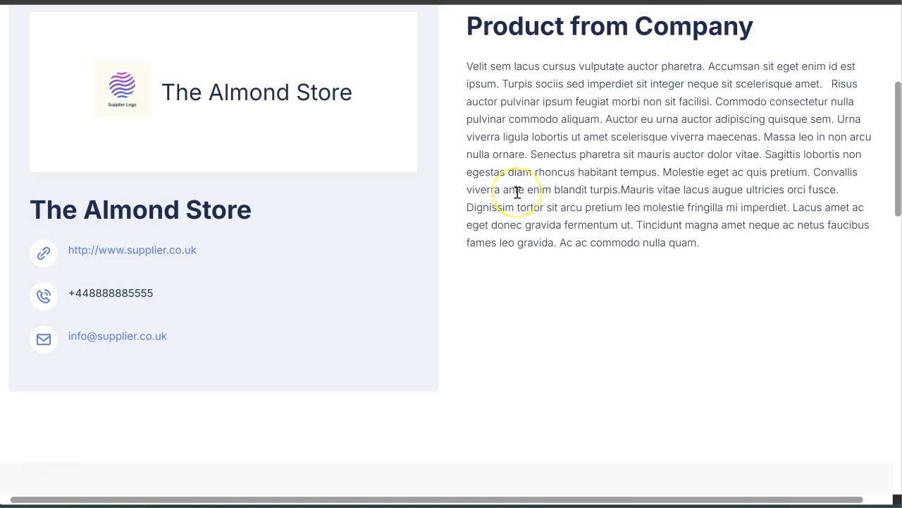
Step: Return to The Almond Store page and compare its company profile, contact details and product table with MOQ, price and expiry
scroll(517, 195, "down", 6)
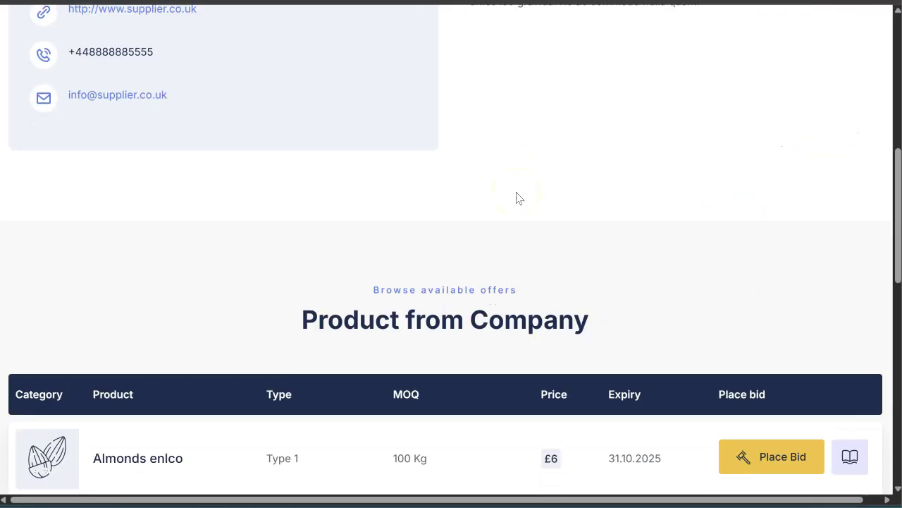
scroll(517, 197, "down", 1)
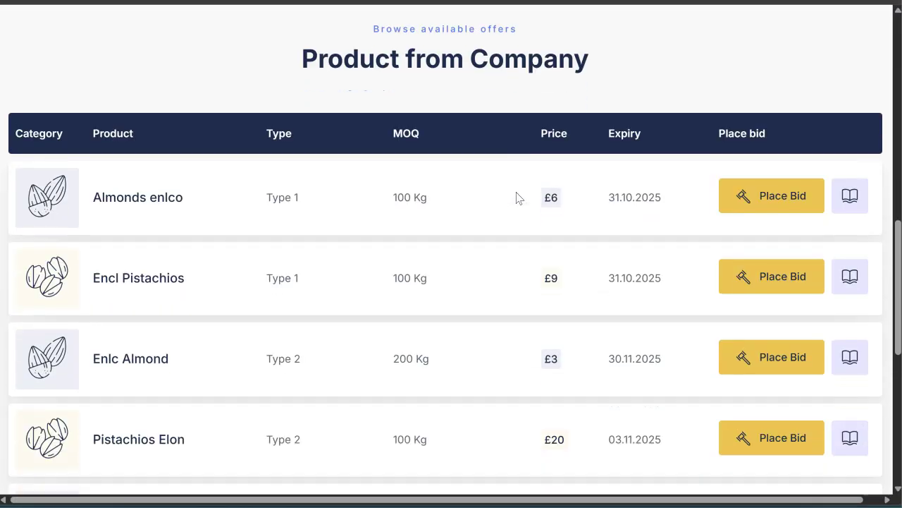
scroll(517, 196, "up", 9)
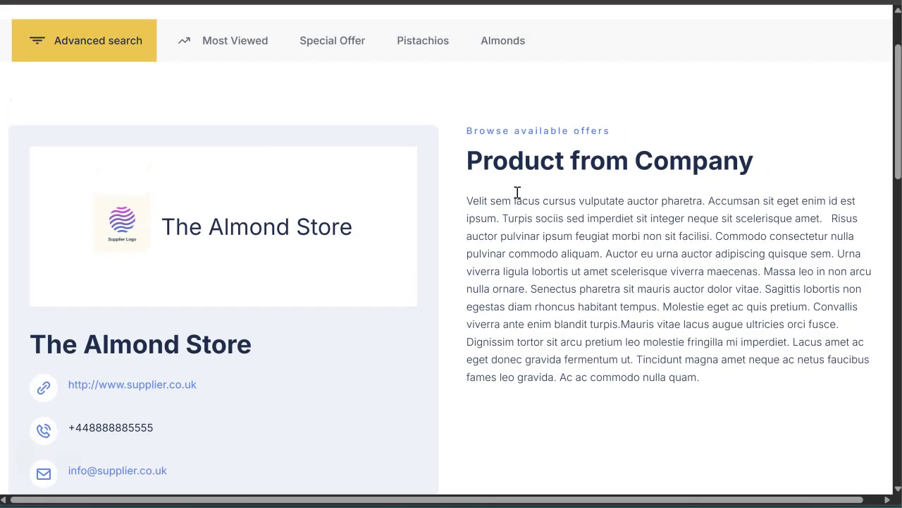
scroll(517, 192, "up", 2)
scroll(518, 195, "down", 2)
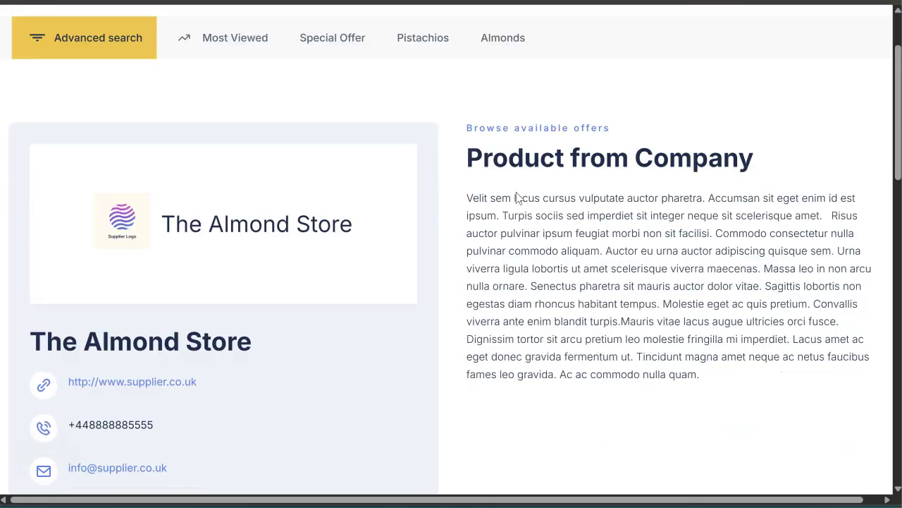
scroll(311, 236, "down", 3)
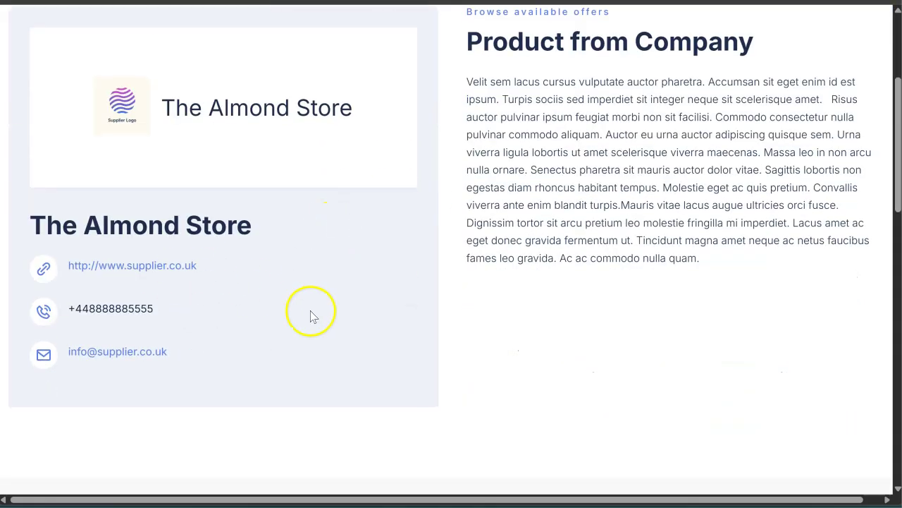
scroll(604, 177, "down", 9)
scroll(540, 167, "down", 4)
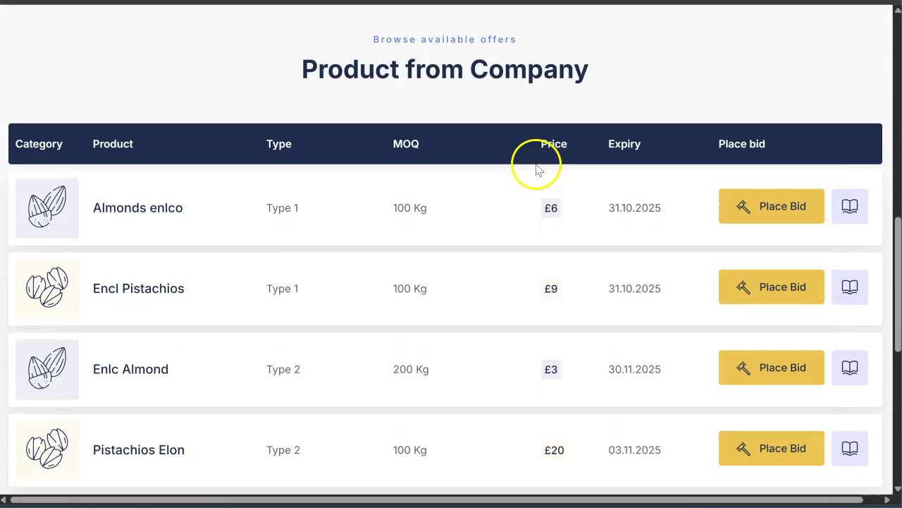
scroll(475, 174, "down", 3)
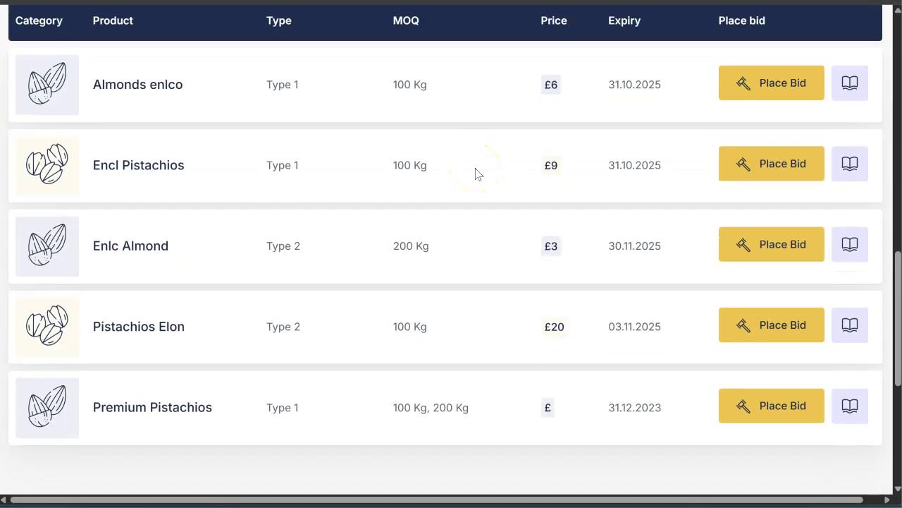
scroll(475, 173, "down", 1)
Step: Open Encl Pistachios from the store's product table and examine its auction countdown, attributes, supplier information and question form
left_click(748, 139)
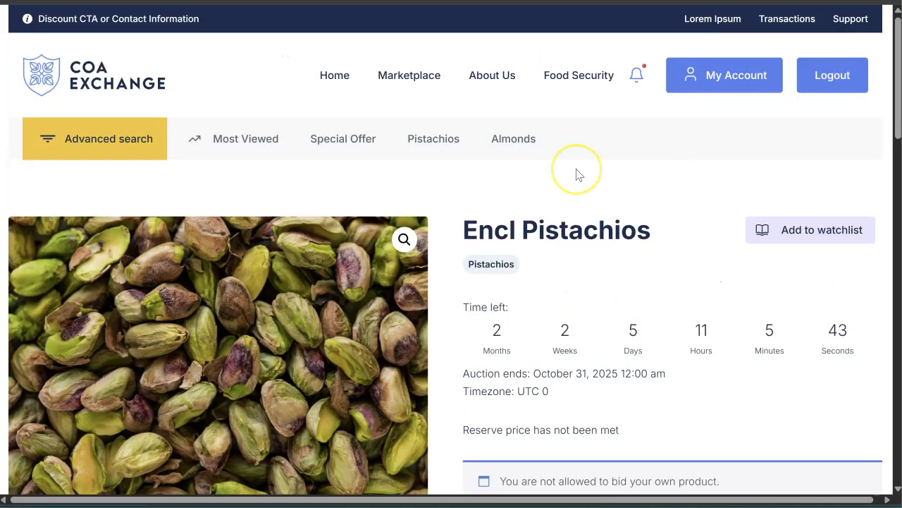
scroll(577, 175, "down", 3)
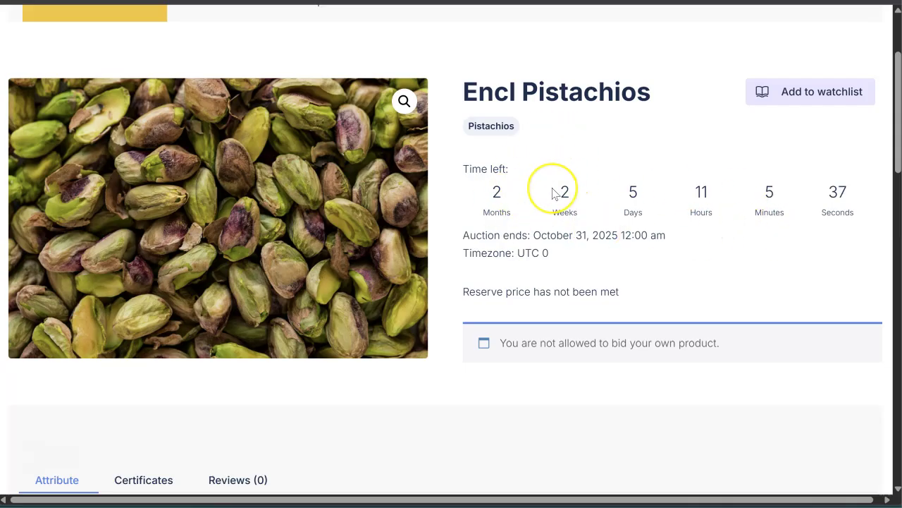
scroll(555, 194, "down", 3)
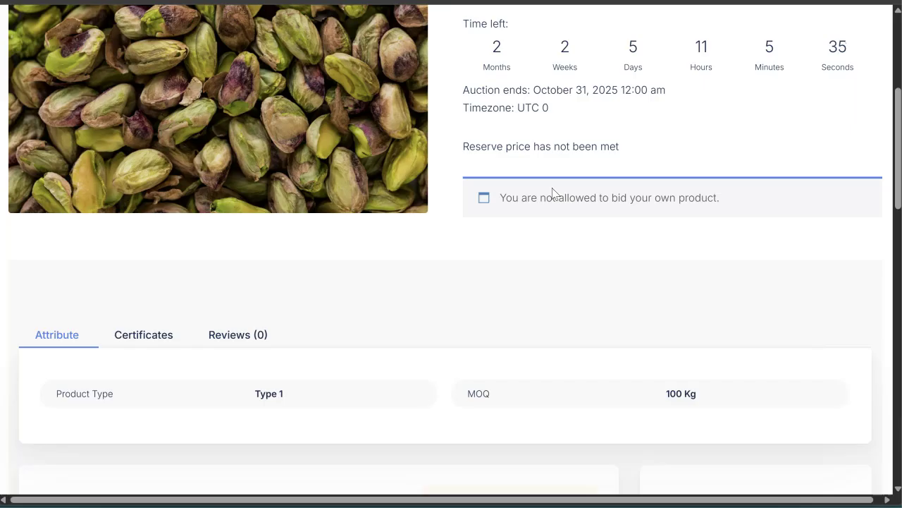
left_click(524, 196)
scroll(522, 196, "down", 10)
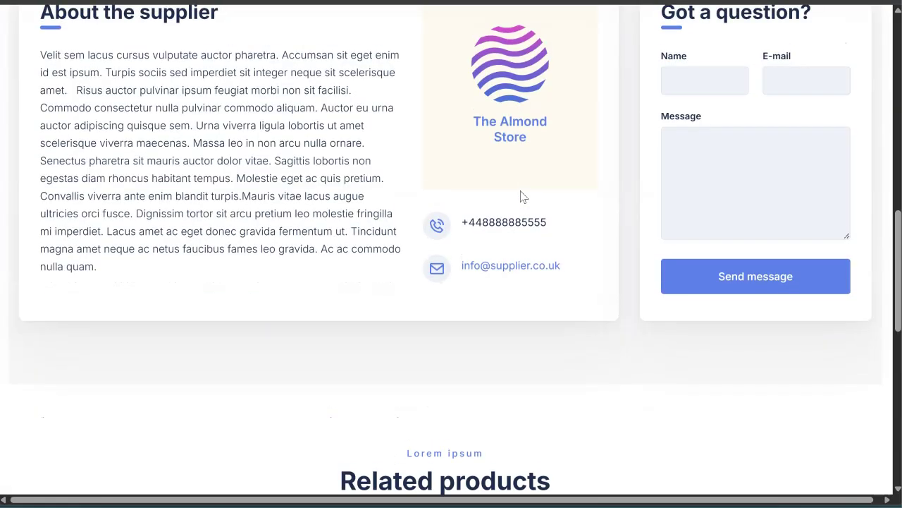
scroll(524, 196, "right", 1)
scroll(693, 228, "down", 4)
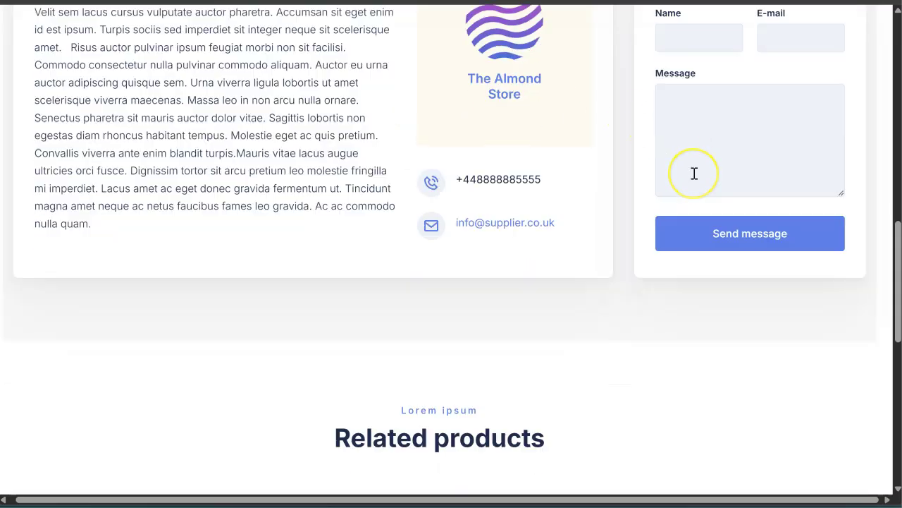
scroll(693, 179, "up", 18)
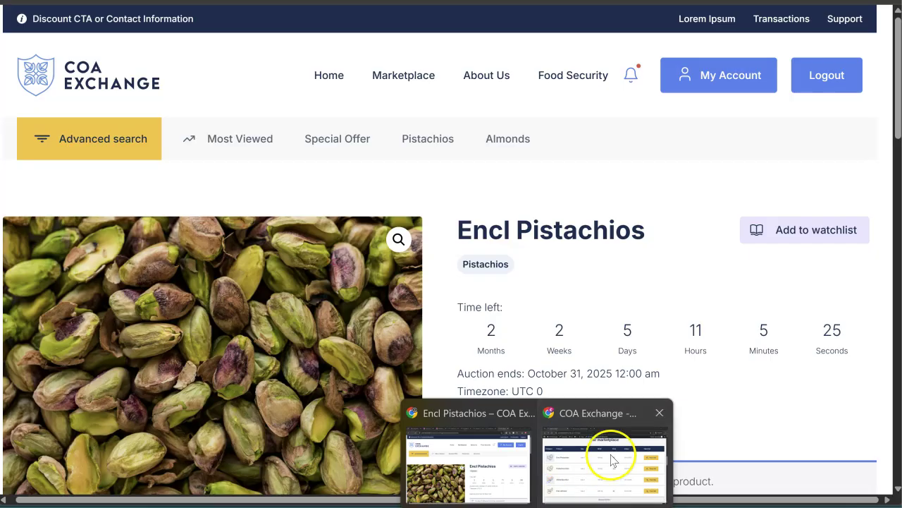
Step: Switch to the other COA Exchange window and open the Encl Pistachios bidding page from the homepage's offer table
left_click(614, 459)
scroll(512, 200, "up", 1)
scroll(511, 200, "up", 10)
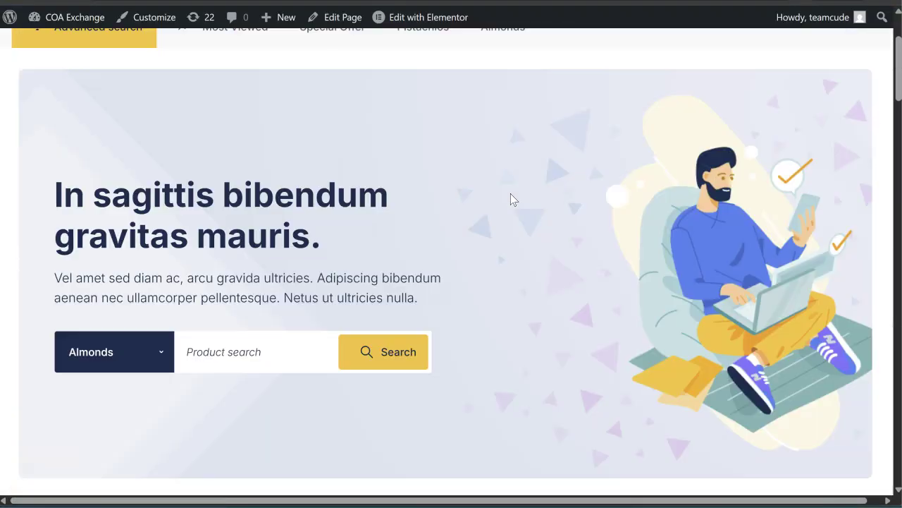
scroll(511, 200, "down", 10)
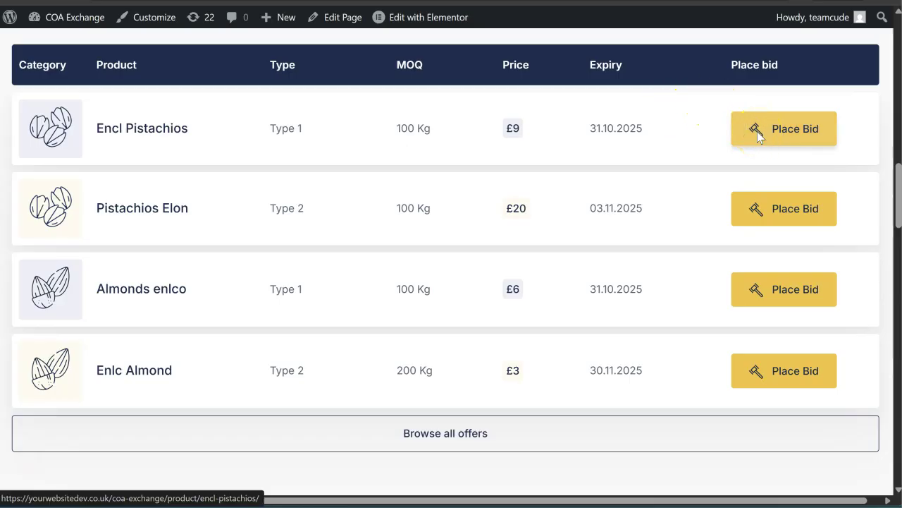
left_click(757, 131)
Step: Examine the Encl Pistachios bid form's asking price, quantity, offer, immediate purchase and watchlist options
scroll(584, 215, "down", 3)
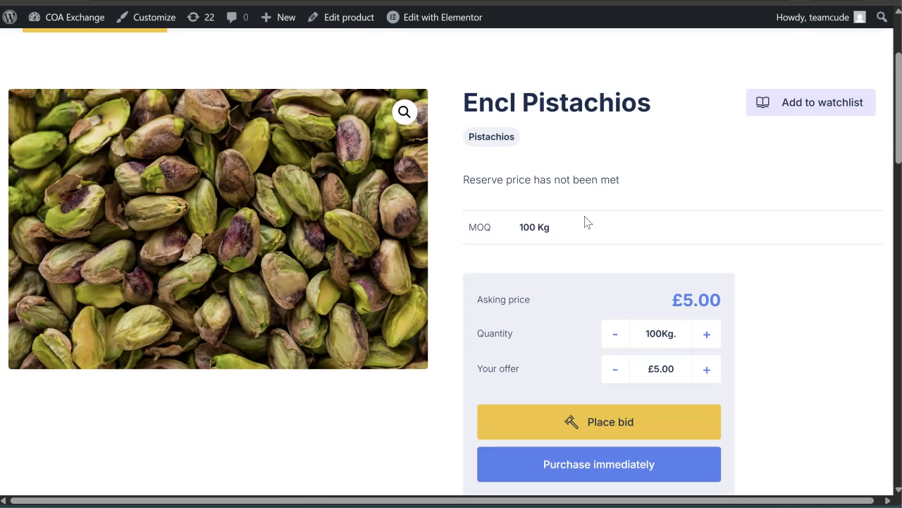
scroll(584, 223, "down", 1)
scroll(585, 219, "down", 1)
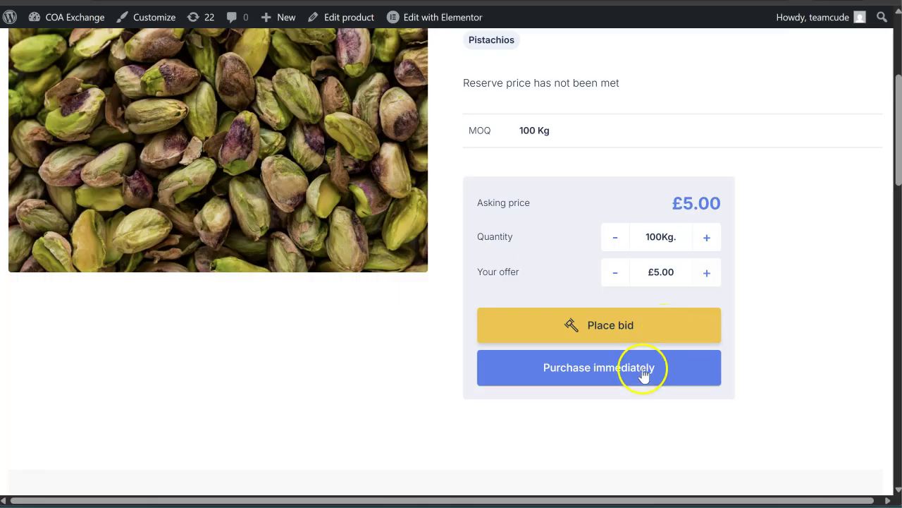
scroll(663, 252, "up", 1)
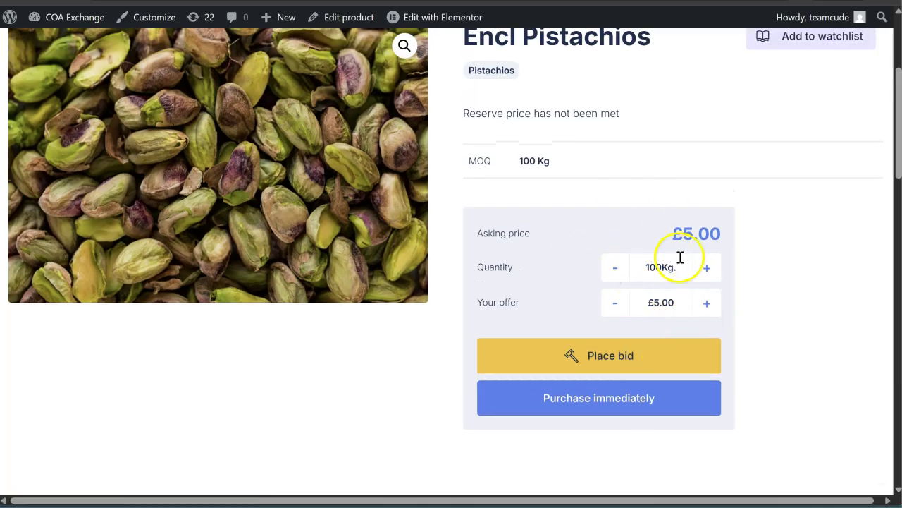
scroll(679, 257, "up", 2)
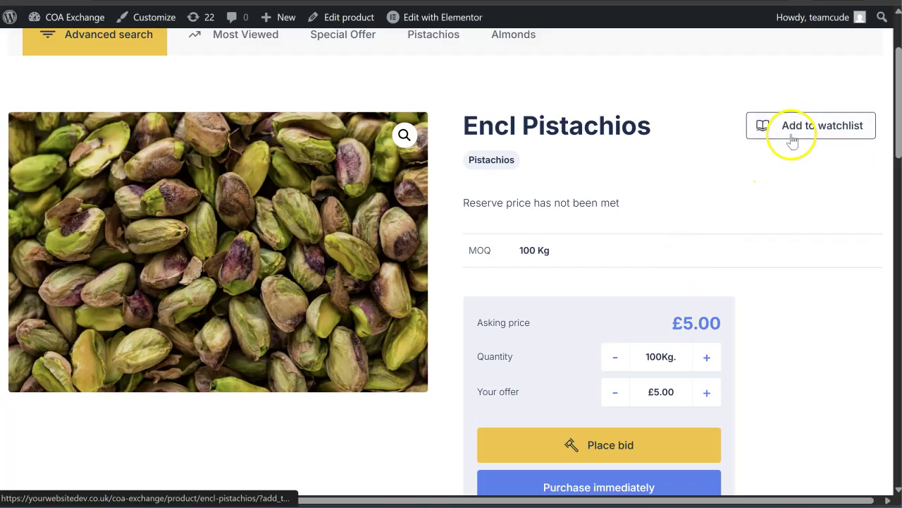
Step: Examine the attributes, supplier details, question form and related products further down the Encl Pistachios page
scroll(524, 244, "down", 8)
scroll(524, 244, "down", 7)
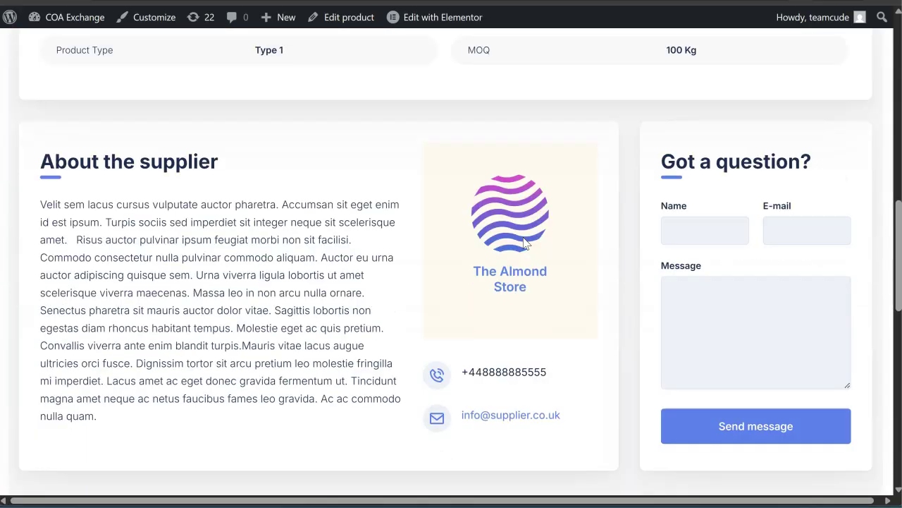
scroll(524, 244, "down", 3)
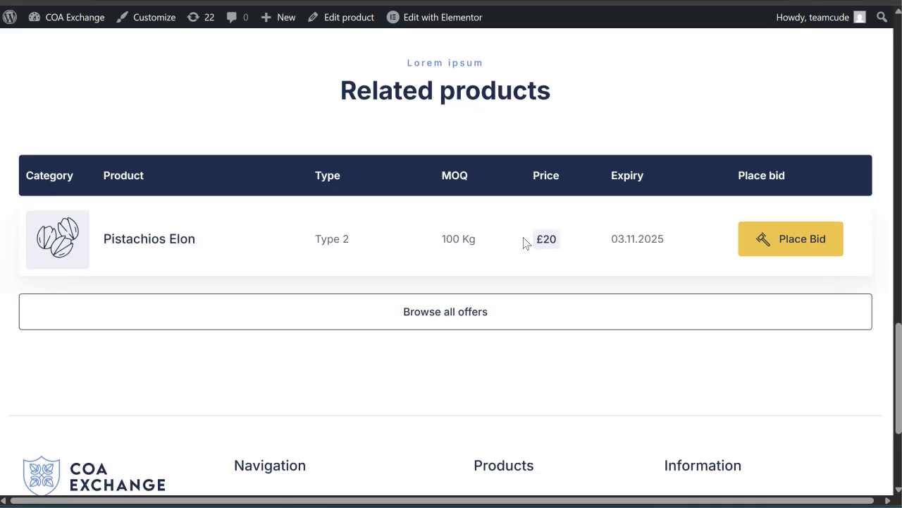
scroll(524, 243, "down", 3)
scroll(524, 244, "up", 20)
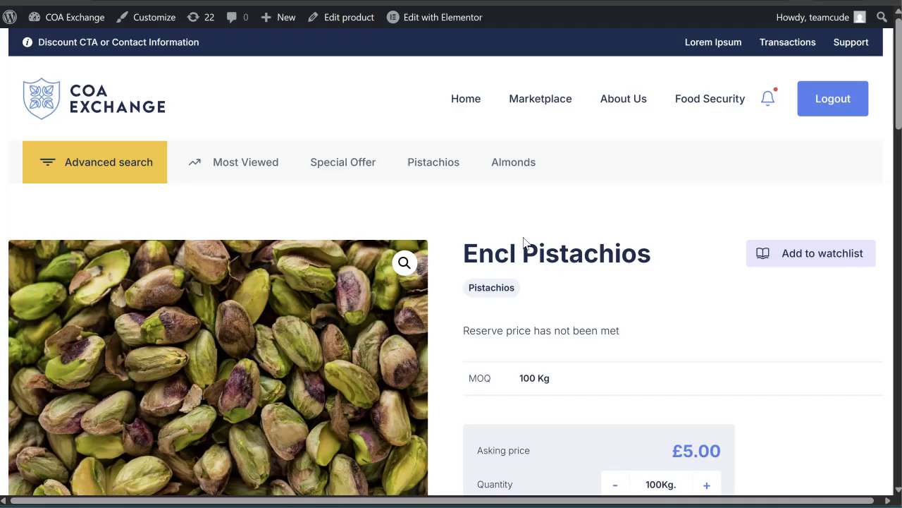
Step: Return to the COA Exchange homepage and look through its search banner, feature cards, offers and category sections
left_click(118, 118)
left_click(76, 100)
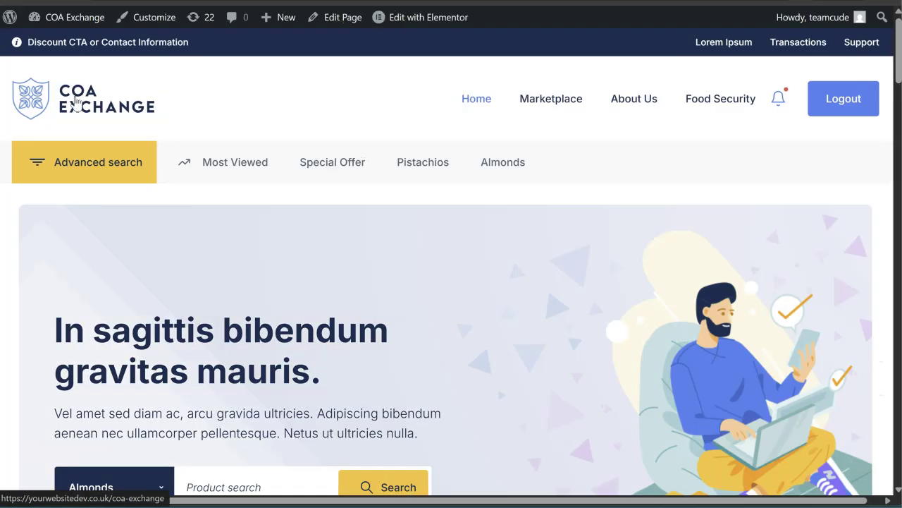
left_click(292, 248)
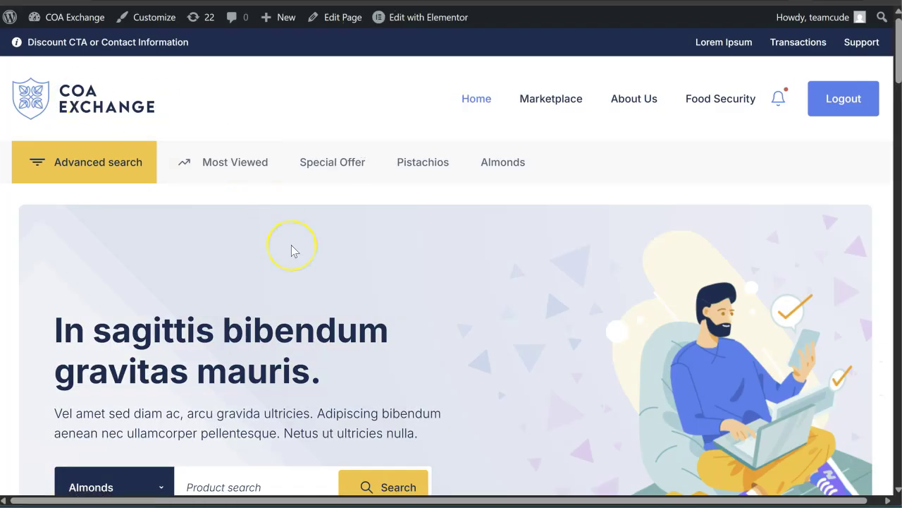
scroll(293, 248, "down", 2)
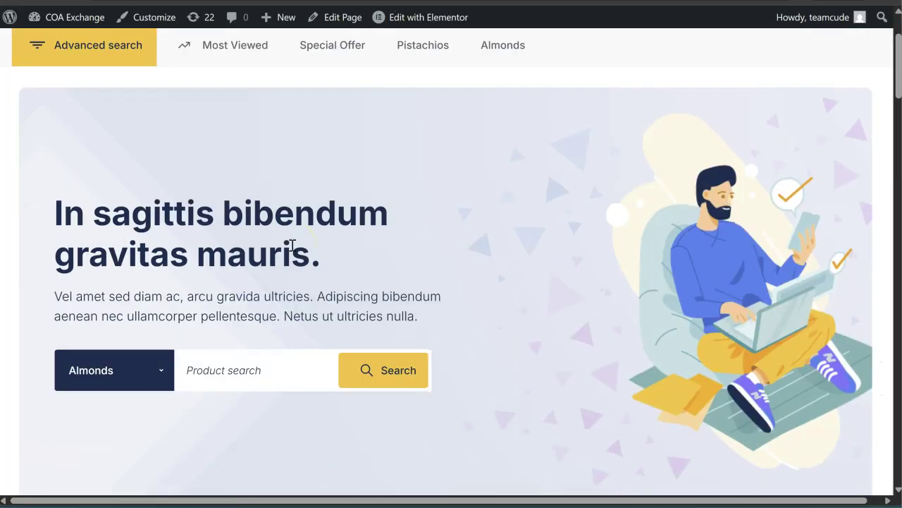
scroll(292, 248, "down", 7)
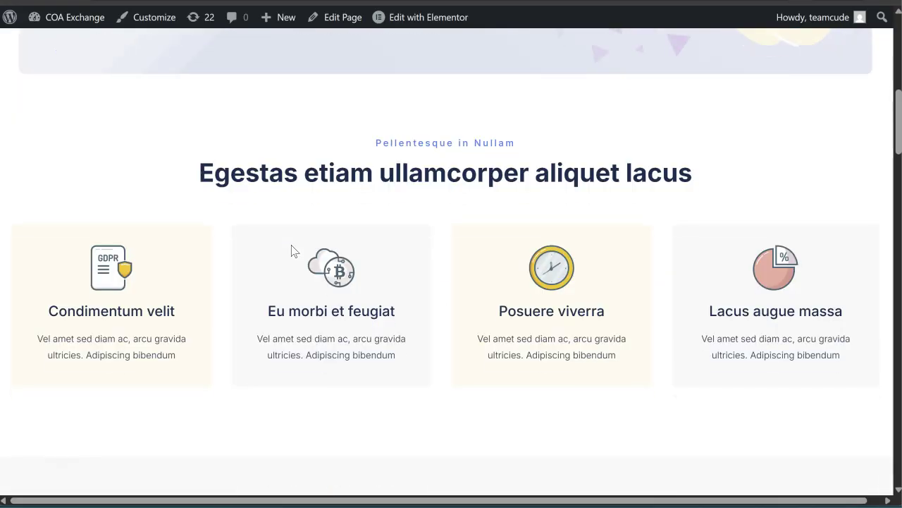
scroll(293, 251, "down", 16)
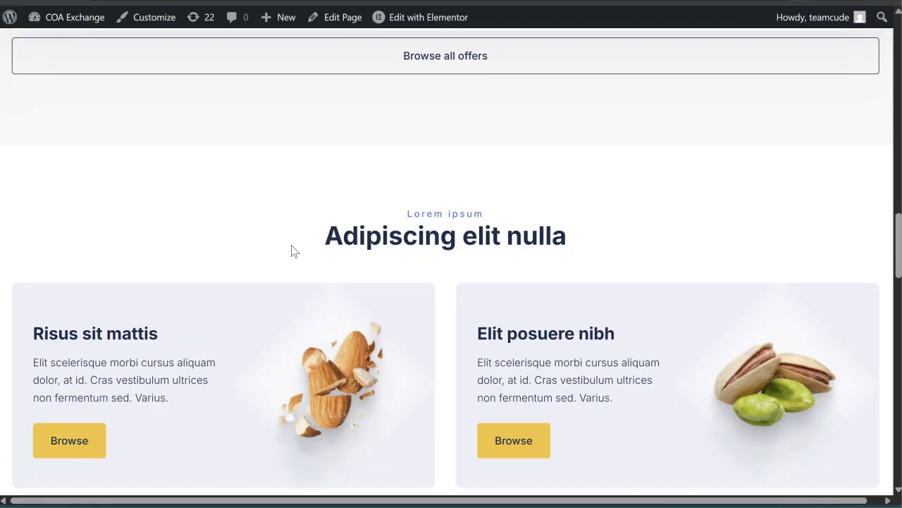
Step: Examine the homepage's product category cards, supplier registration section and illustrated feature list
scroll(292, 246, "down", 7)
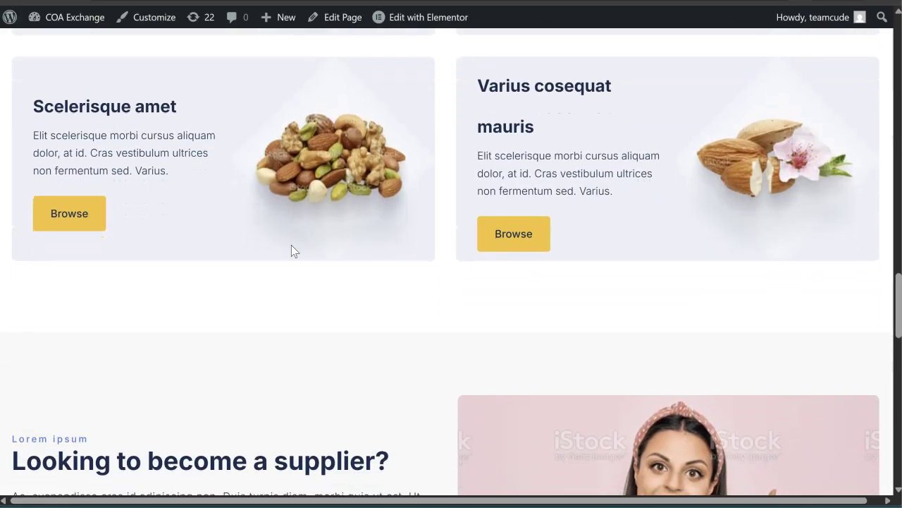
scroll(294, 251, "down", 10)
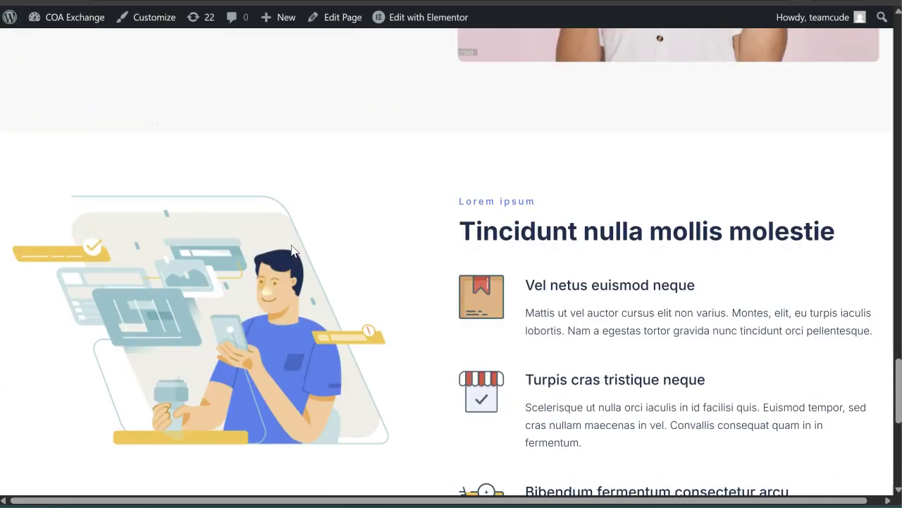
scroll(292, 250, "up", 4)
scroll(291, 244, "down", 6)
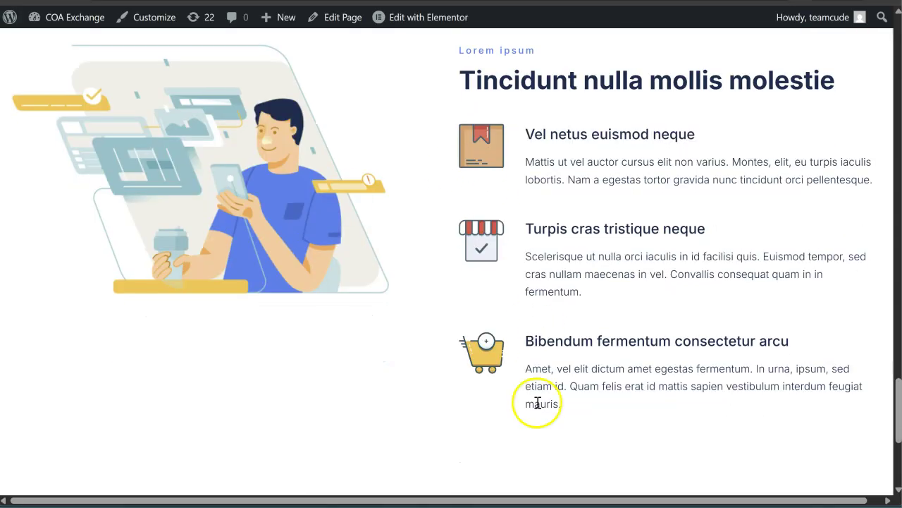
Step: Switch to the other COA Exchange window and look through the Encl Pistachios page down to its related products and footer
mouse_move(539, 503)
left_click(500, 480)
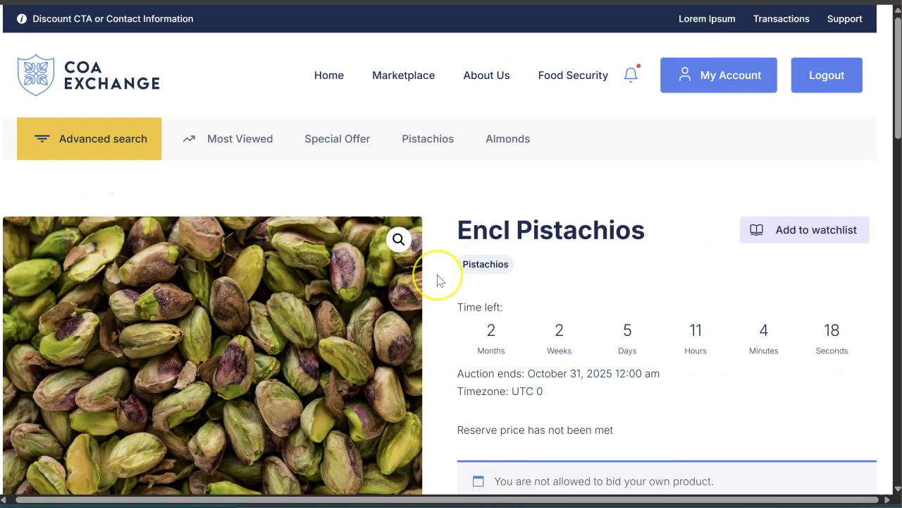
scroll(437, 280, "down", 20)
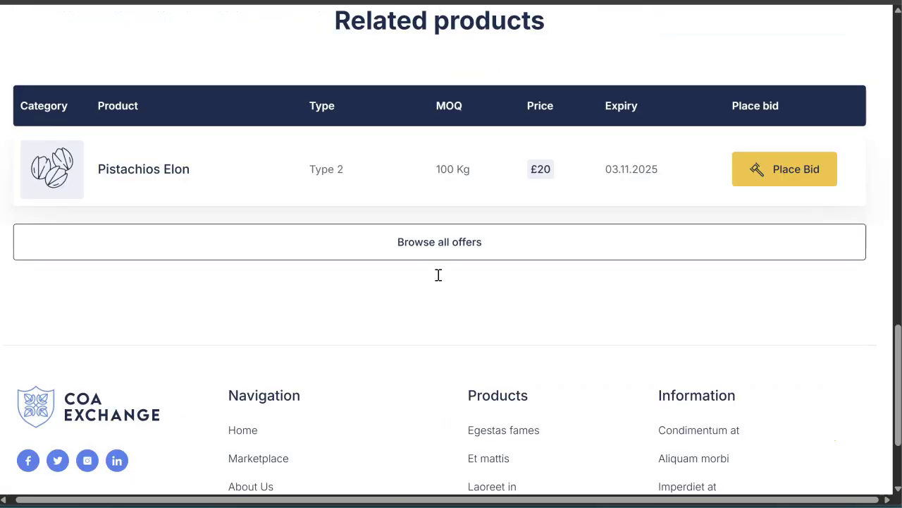
scroll(438, 277, "down", 2)
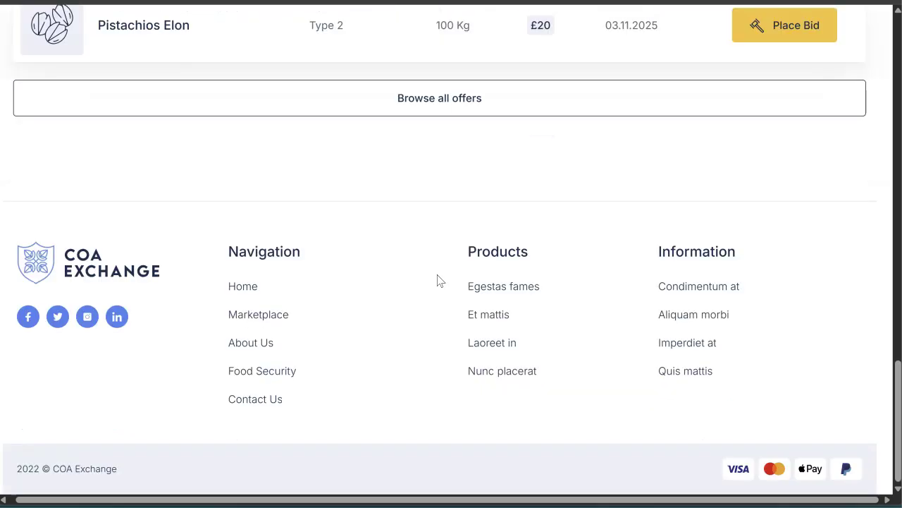
scroll(438, 278, "up", 20)
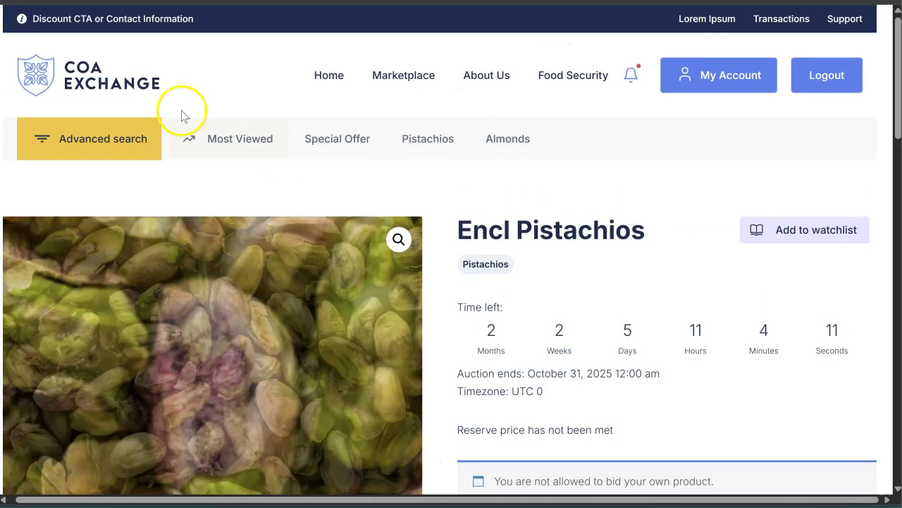
Step: Open the Home page from the Encl Pistachios page and examine its offers, category cards and supplier registration section
left_click(331, 78)
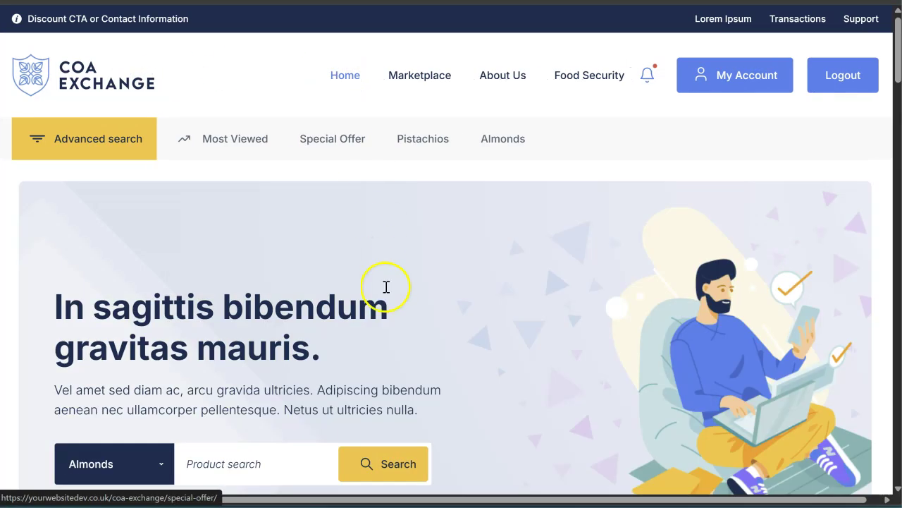
scroll(386, 287, "down", 4)
scroll(386, 287, "down", 13)
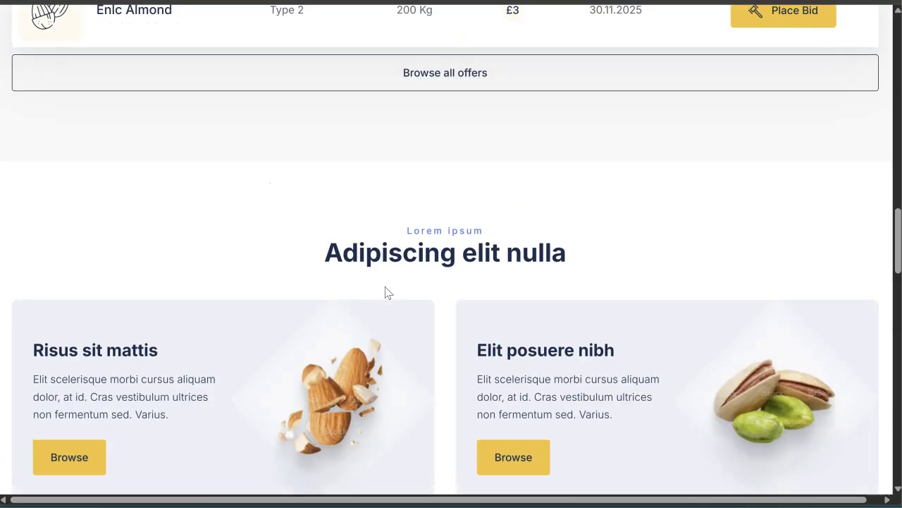
scroll(386, 292, "down", 3)
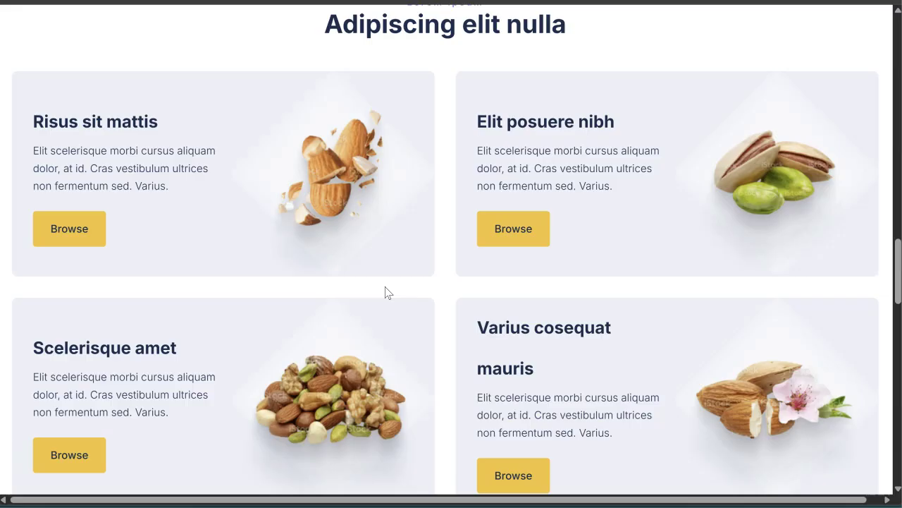
scroll(386, 289, "down", 6)
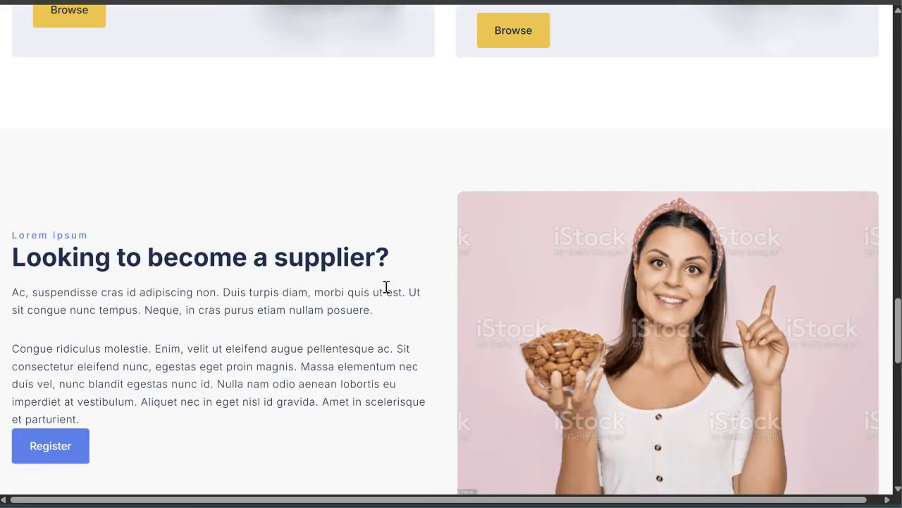
scroll(386, 289, "down", 10)
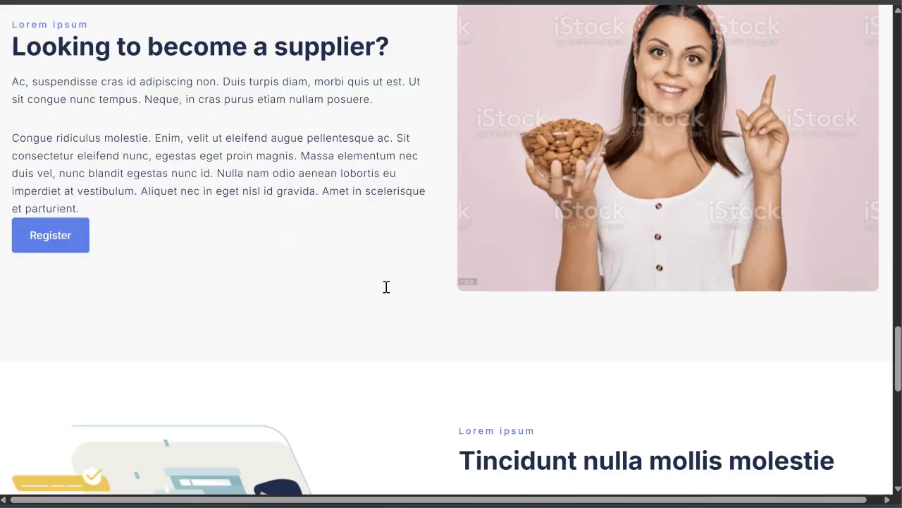
scroll(386, 292, "down", 3)
Step: Review the homepage back up through the category cards, marketplace table and feature cards to the product search banner
left_click(492, 169)
scroll(491, 169, "up", 13)
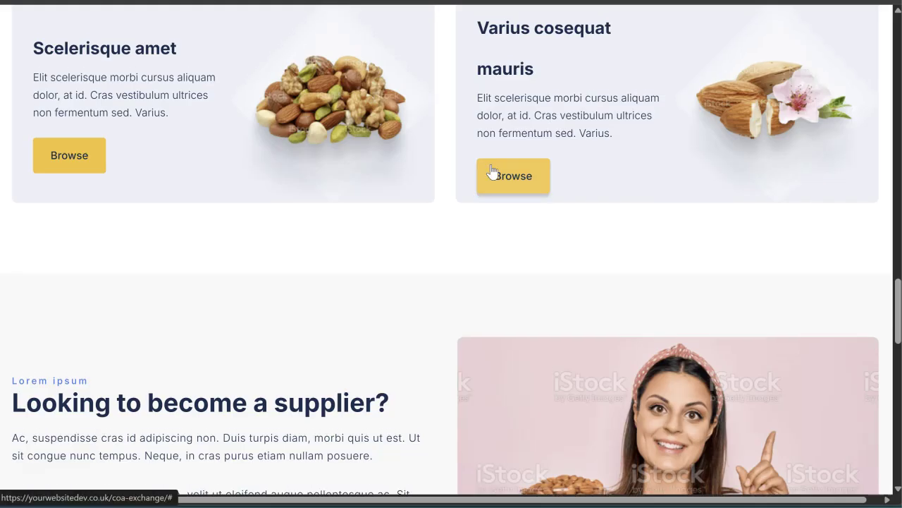
left_click(409, 185)
scroll(409, 185, "up", 6)
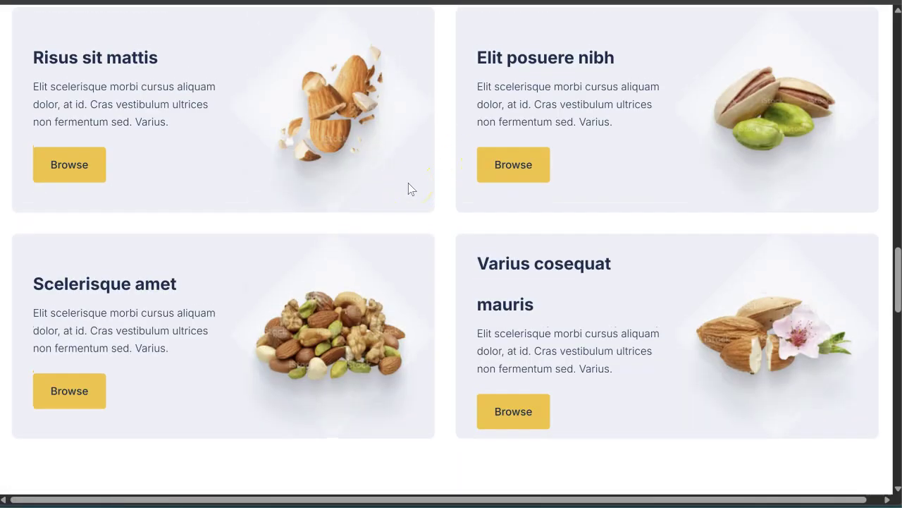
scroll(408, 187, "up", 8)
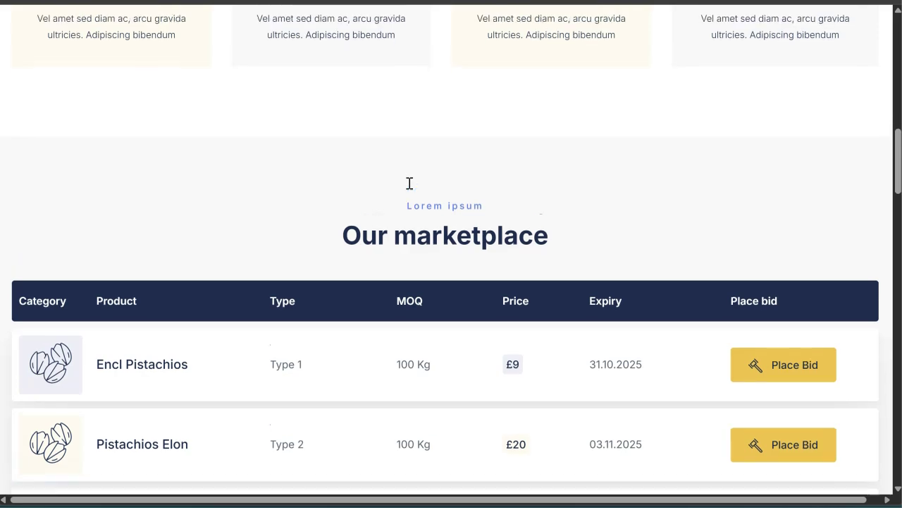
scroll(409, 186, "up", 4)
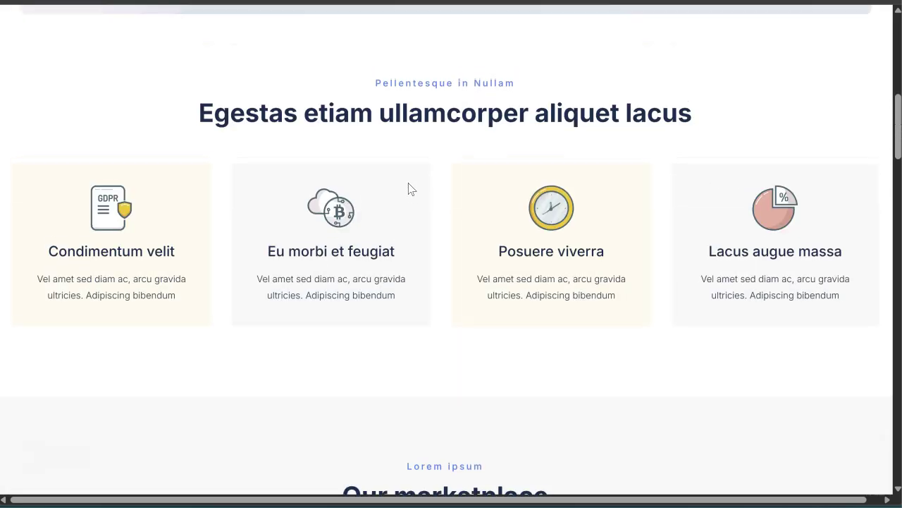
scroll(410, 187, "up", 5)
scroll(408, 187, "up", 3)
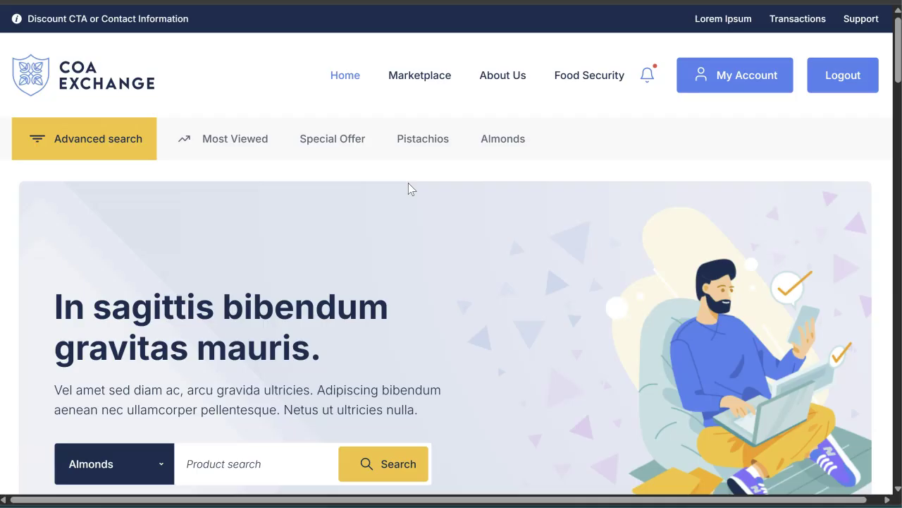
left_click(365, 360)
left_click(102, 460)
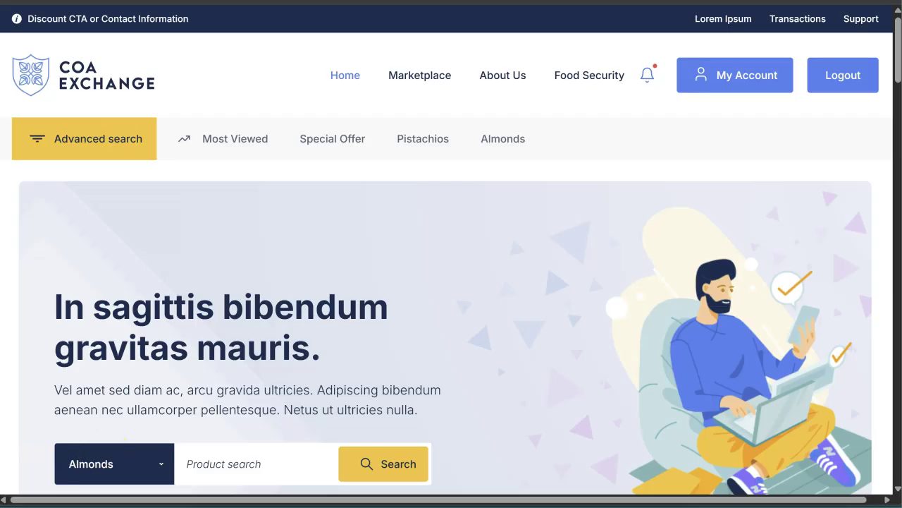